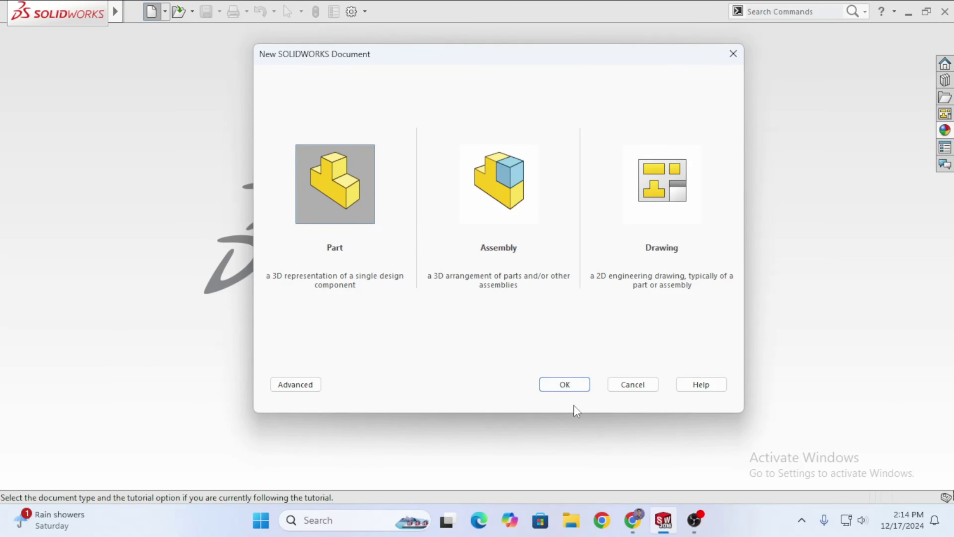
Create a new part document and start a sketch on the Top Plane.
click(567, 386)
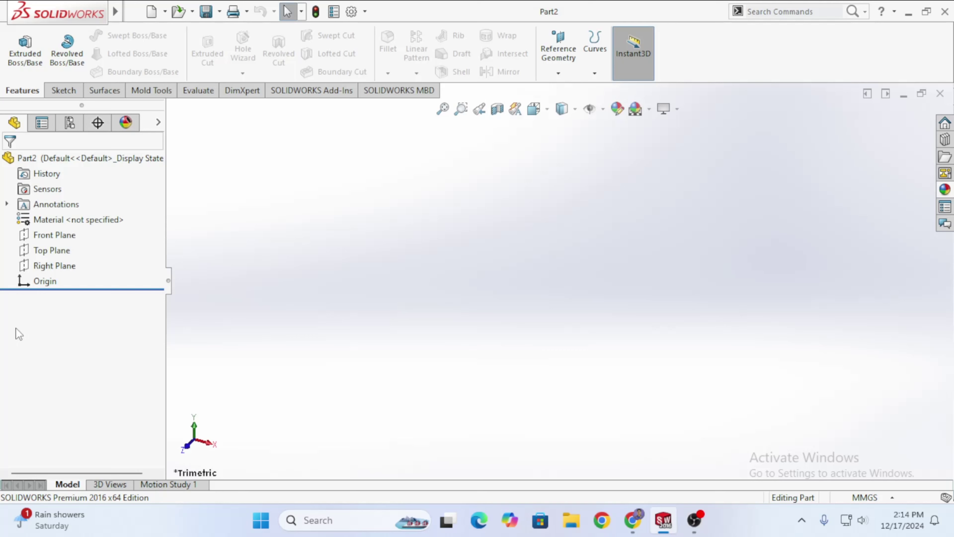
click(63, 91)
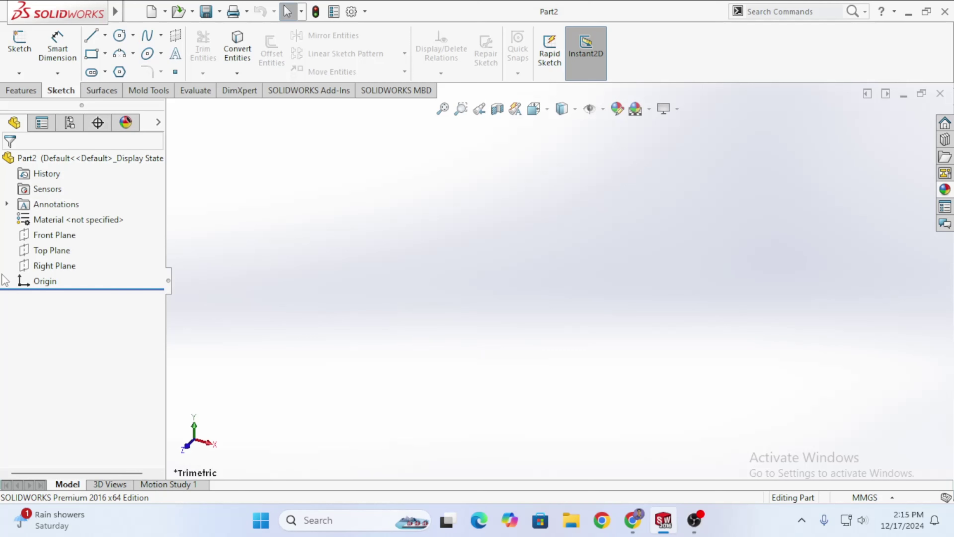
click(52, 250)
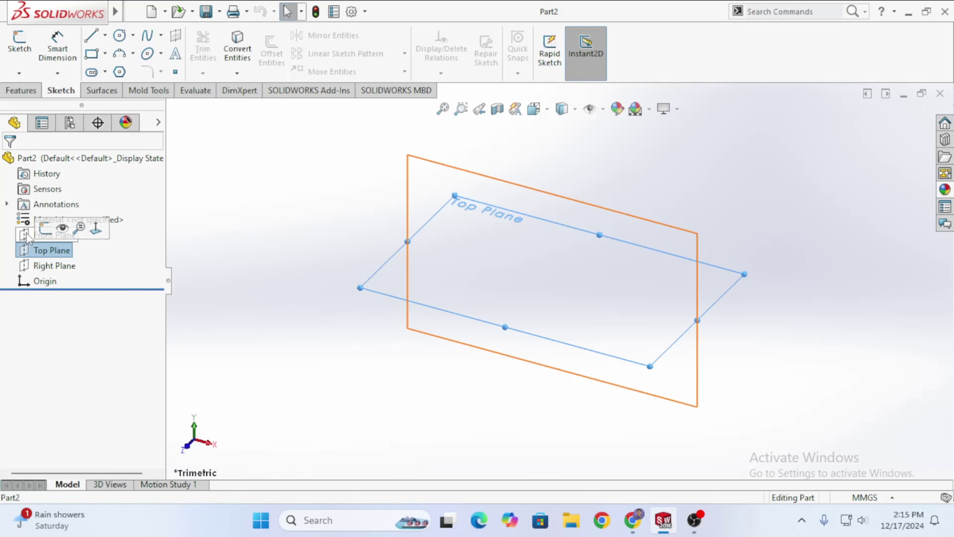
click(44, 229)
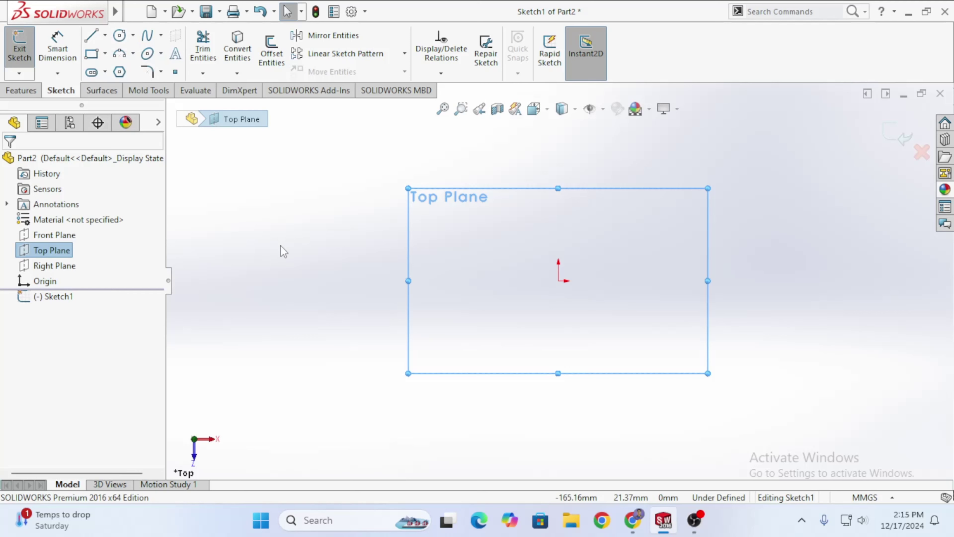
key(l)
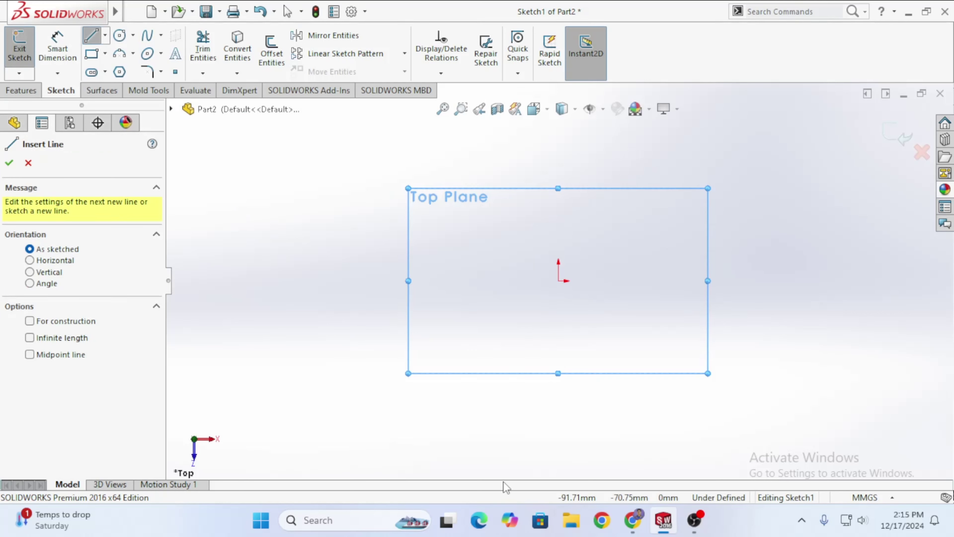
key(Escape)
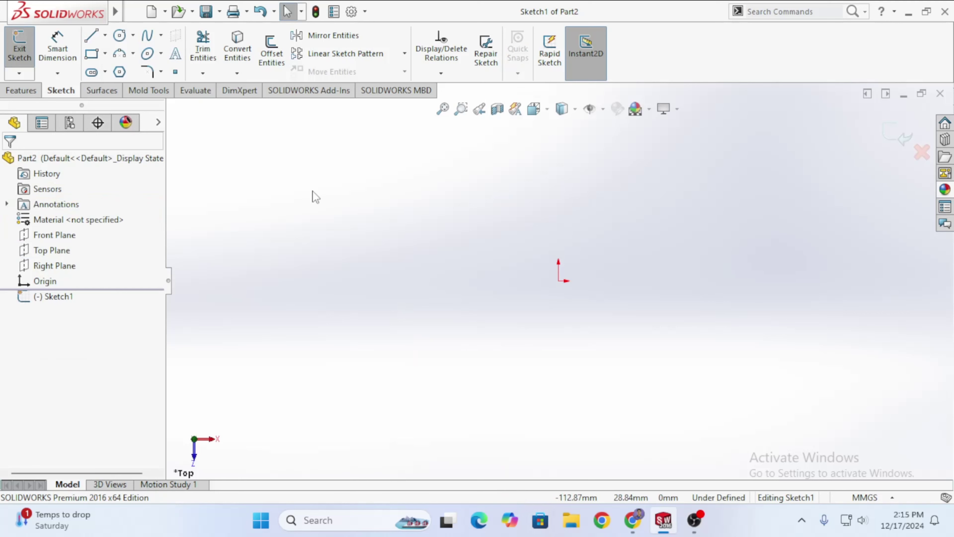
Sketch a vertical line about 103 mm up from the origin, a diagonal down from its end, and a horizontal line about 60 mm back to its midpoint.
click(93, 37)
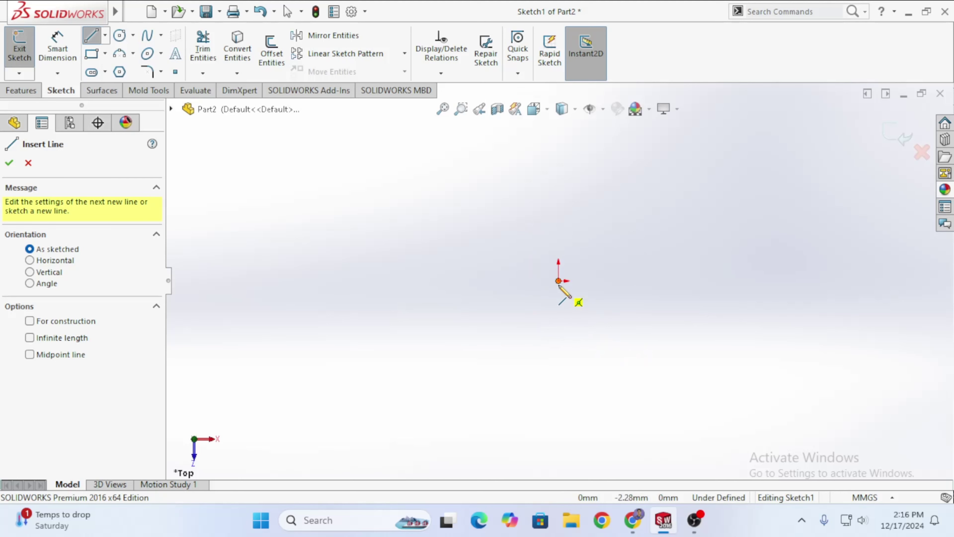
click(558, 281)
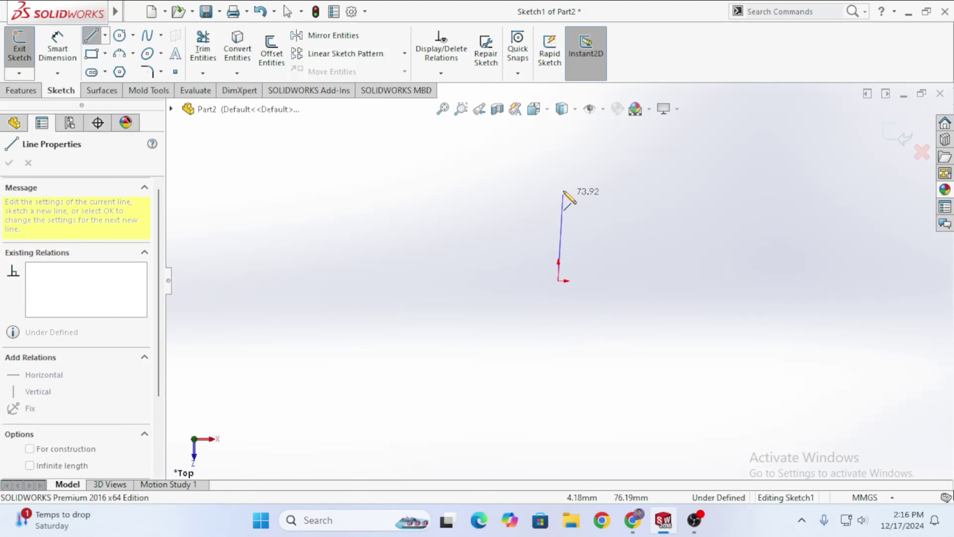
click(559, 161)
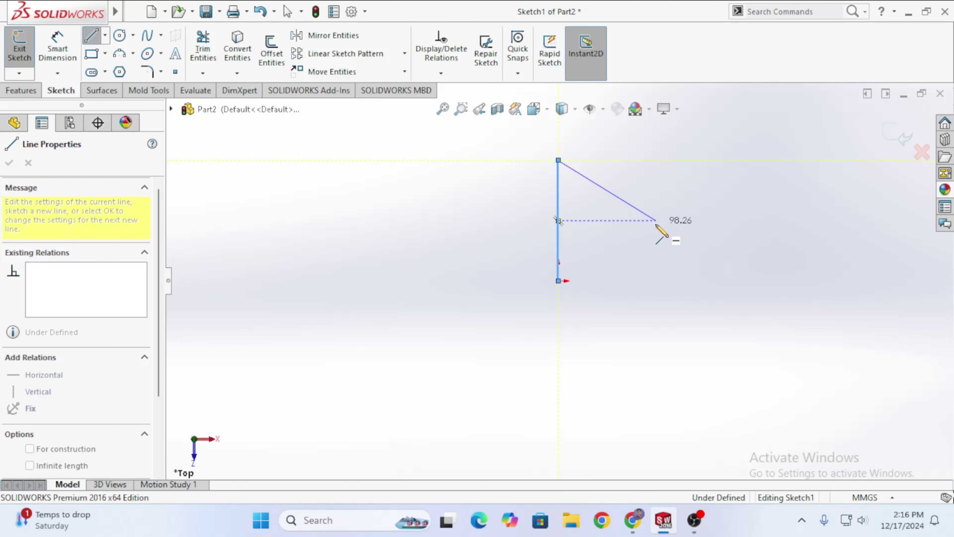
click(628, 221)
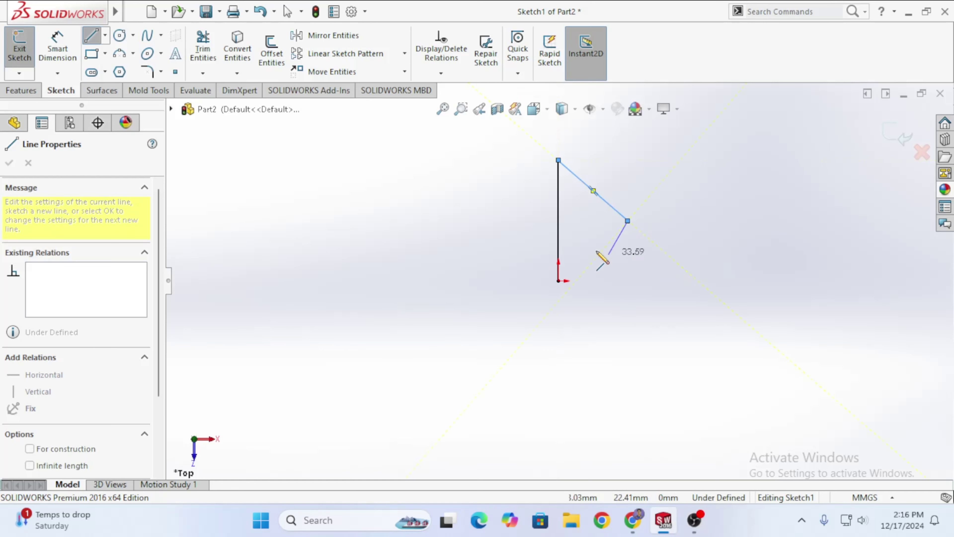
click(558, 220)
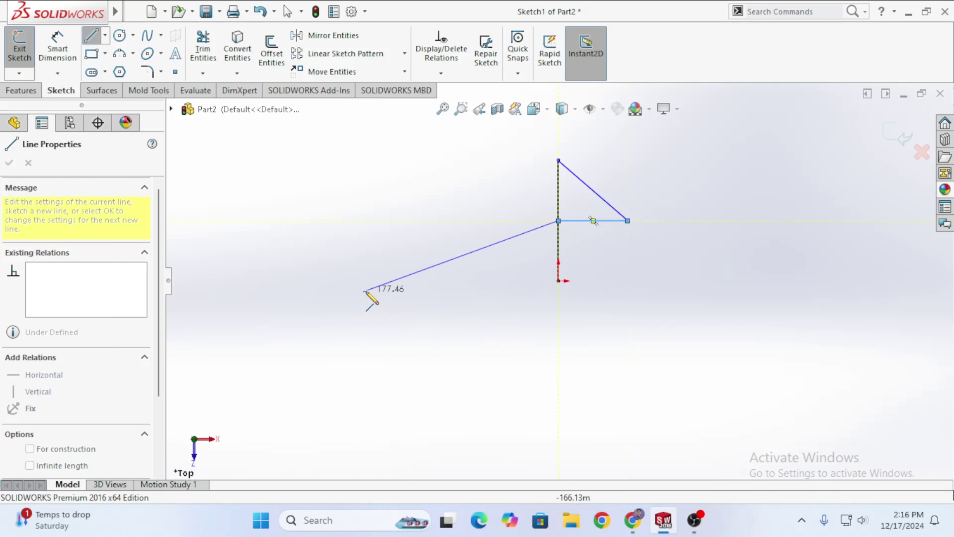
key(Escape)
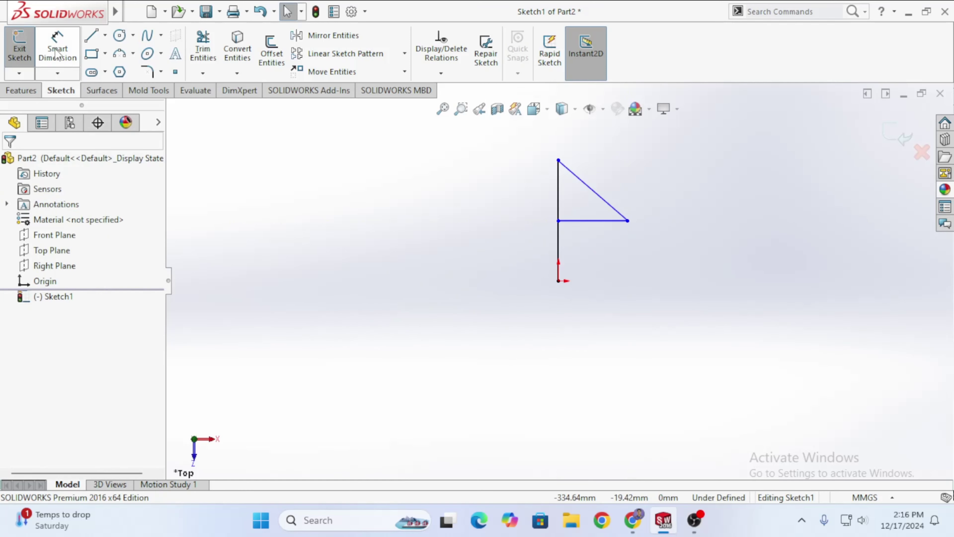
Sketch two connected slanted lines forming an open corner, starting level with the origin about 236 mm to its left.
click(90, 38)
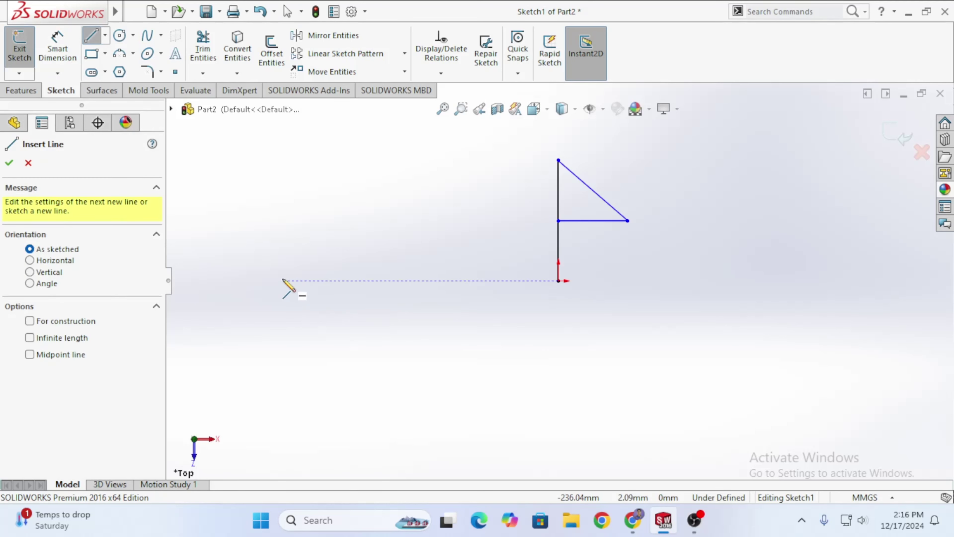
click(282, 280)
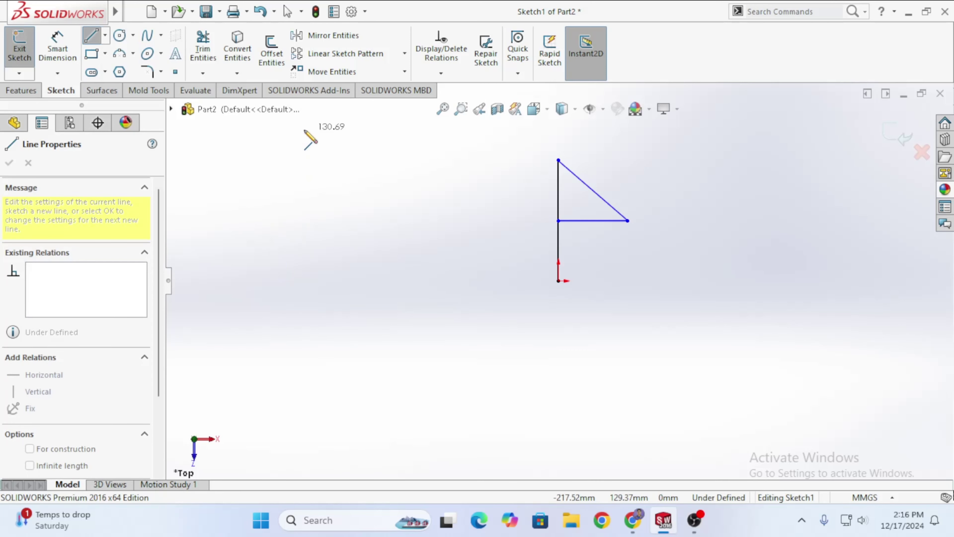
click(208, 174)
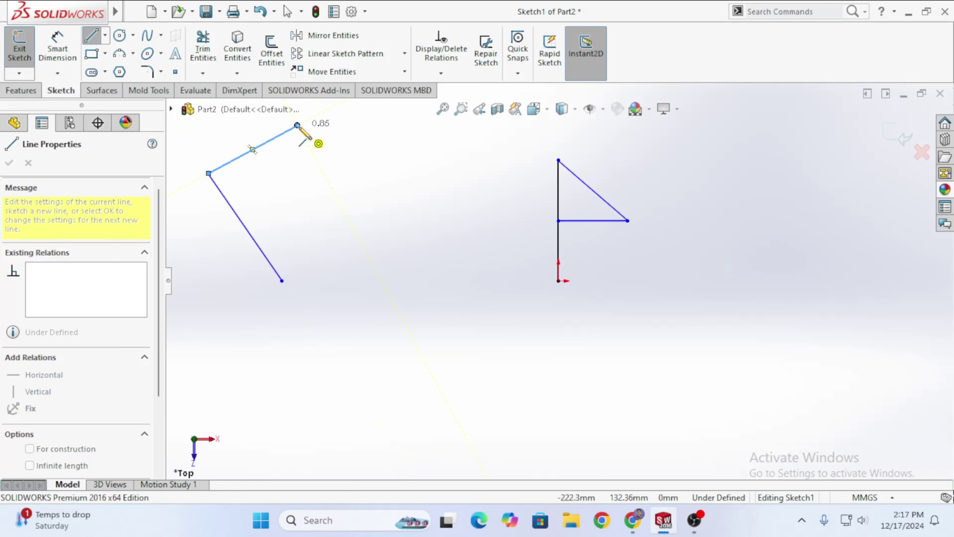
click(297, 125)
key(Escape)
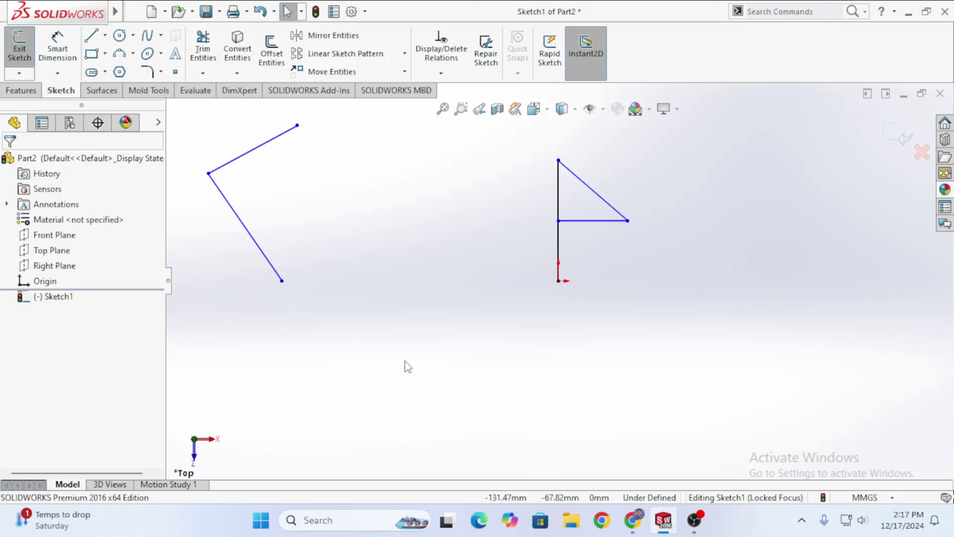
Delete the two connected slanted lines to the left of the triangular profile.
scroll(372, 305, up, 1)
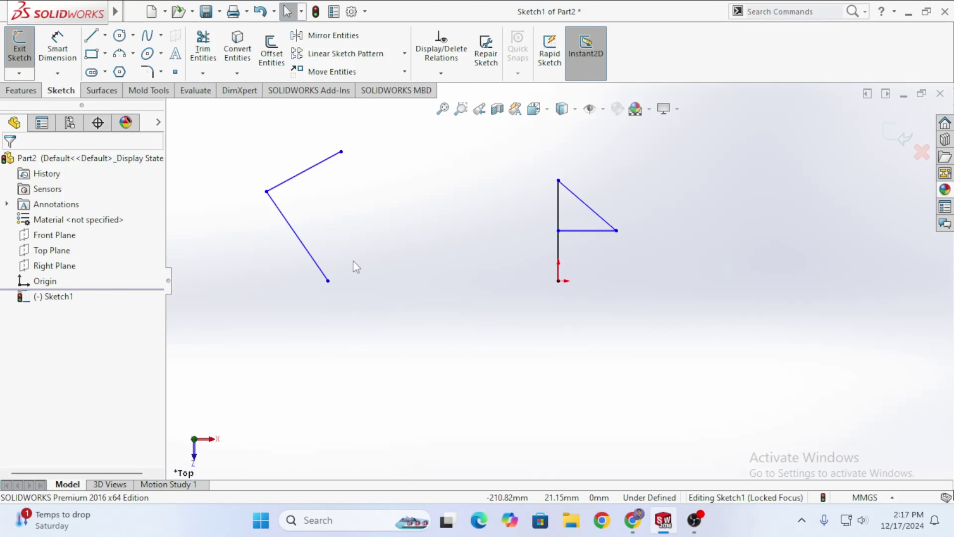
scroll(338, 245, up, 1)
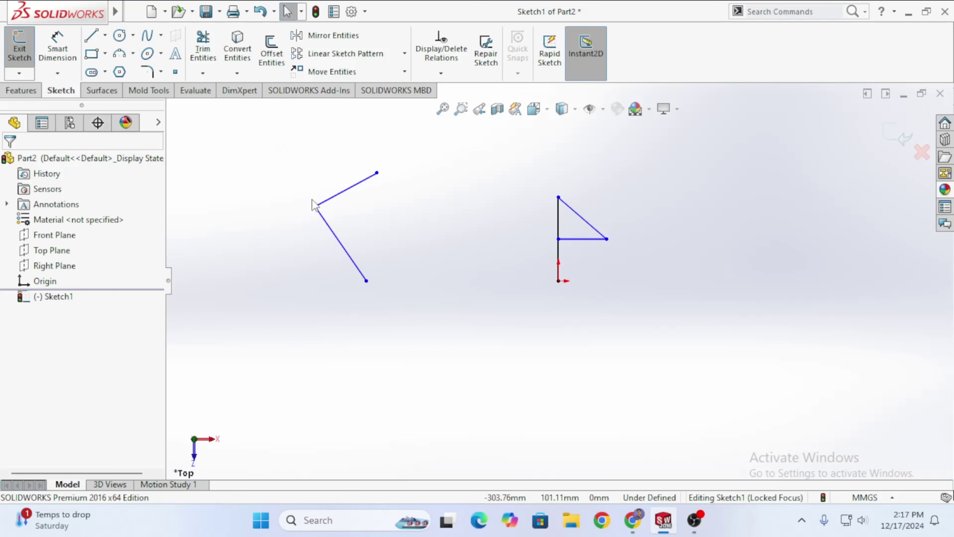
drag(243, 135, 522, 349)
key(Delete)
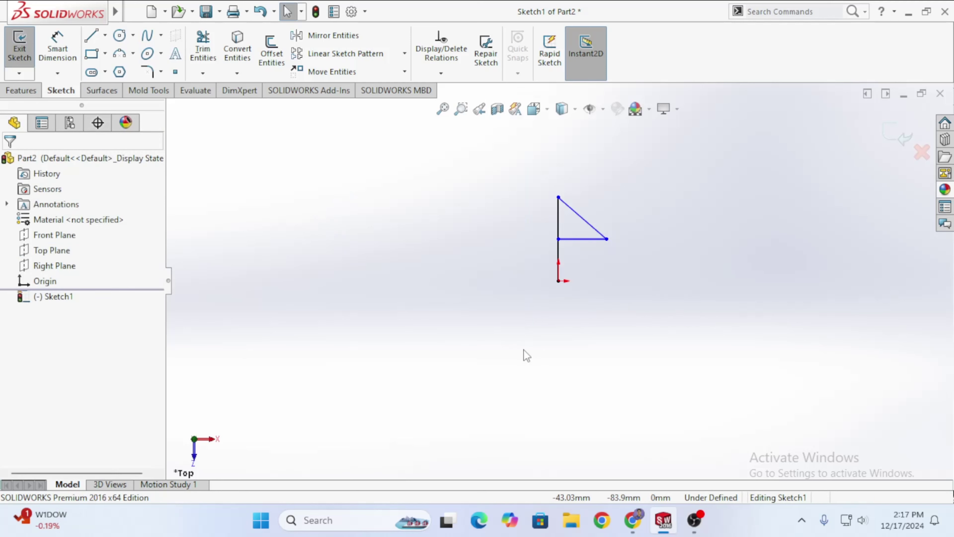
ctrl+middle_drag(416, 298, 477, 310)
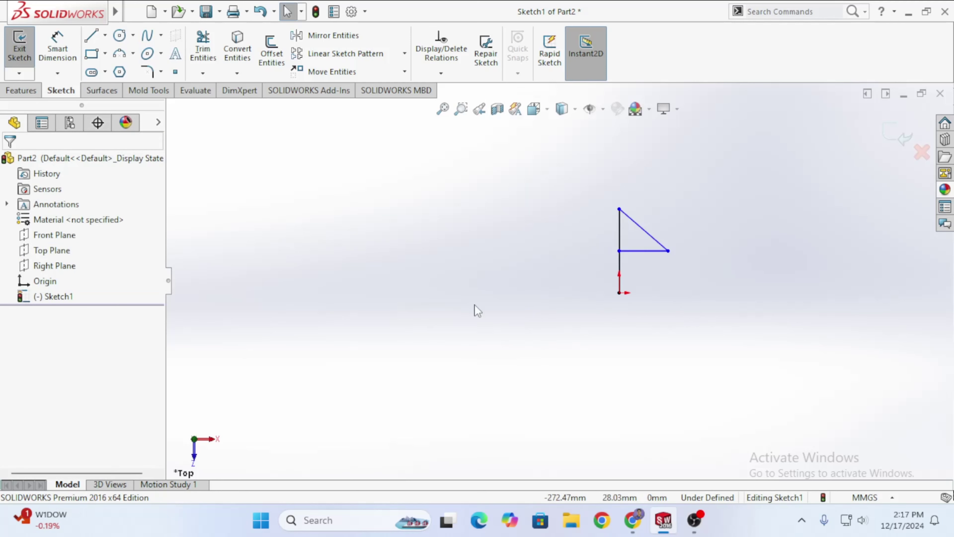
scroll(632, 219, down, 2)
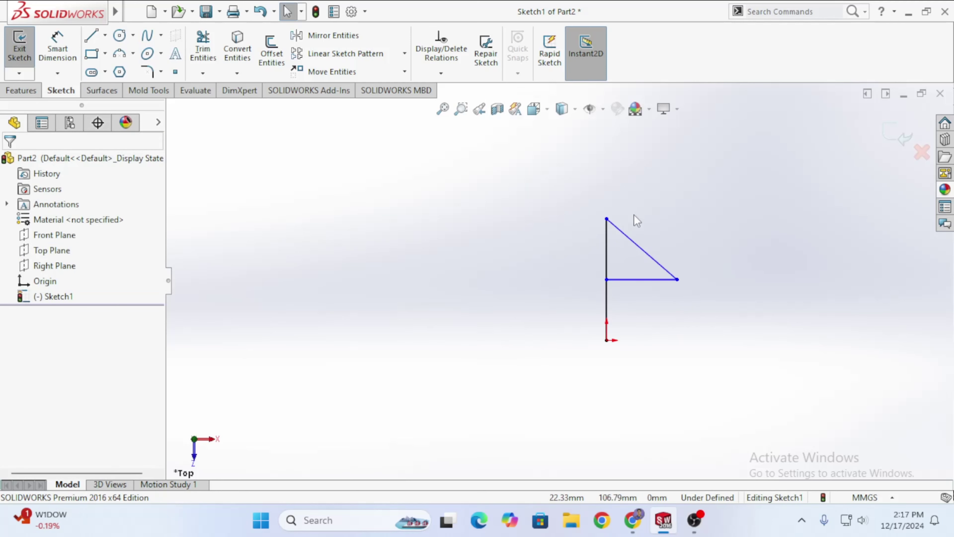
click(105, 38)
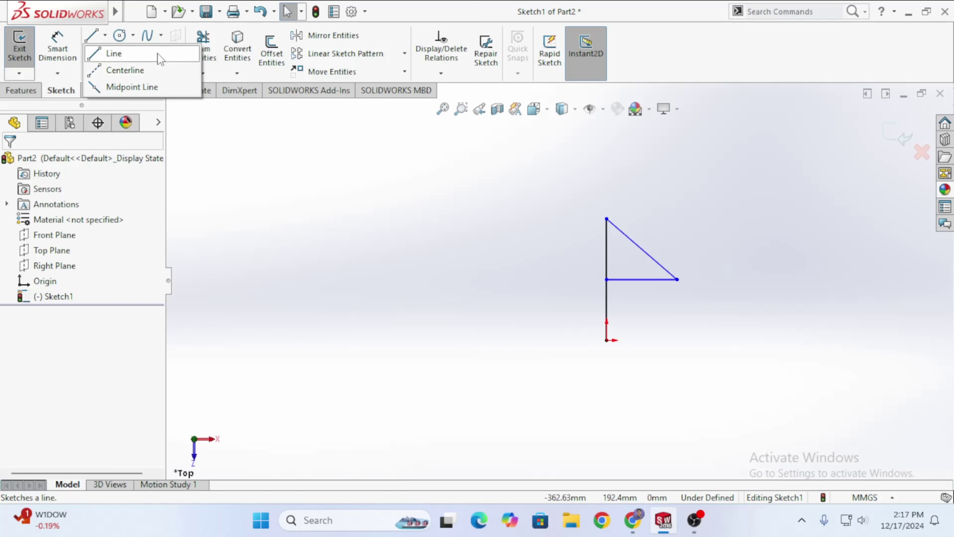
click(133, 90)
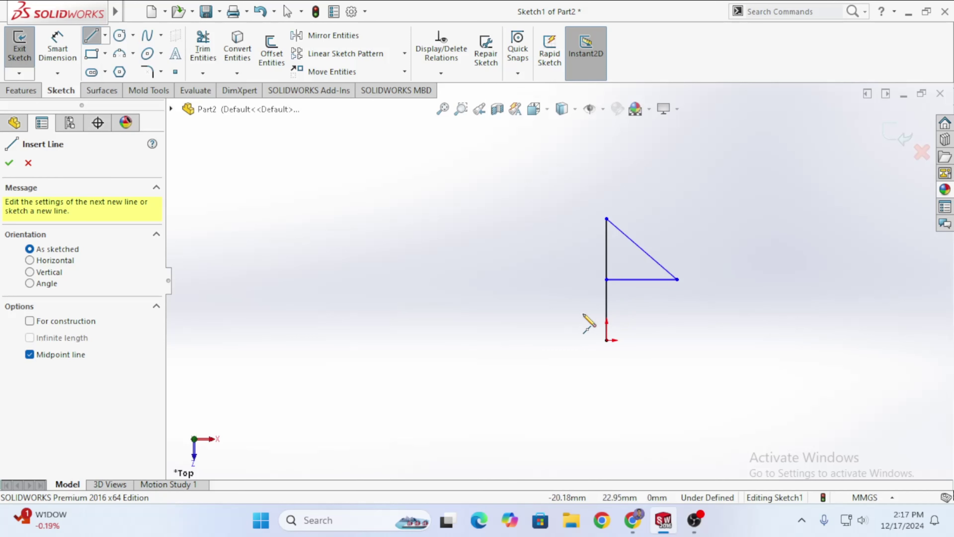
key(Escape)
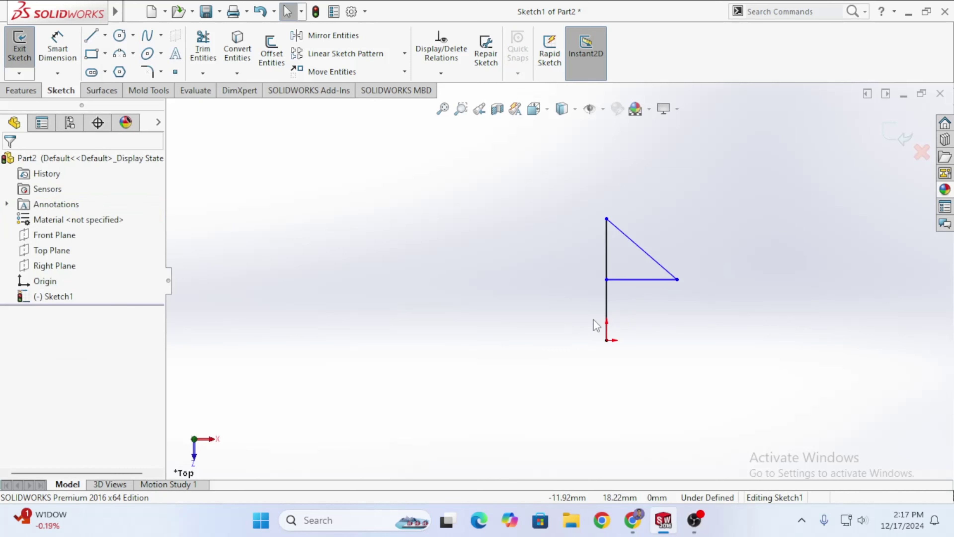
Inspect the relations of the horizontal line's two endpoints, at the vertical line's midpoint and at the triangle's outer corner.
click(606, 295)
click(663, 340)
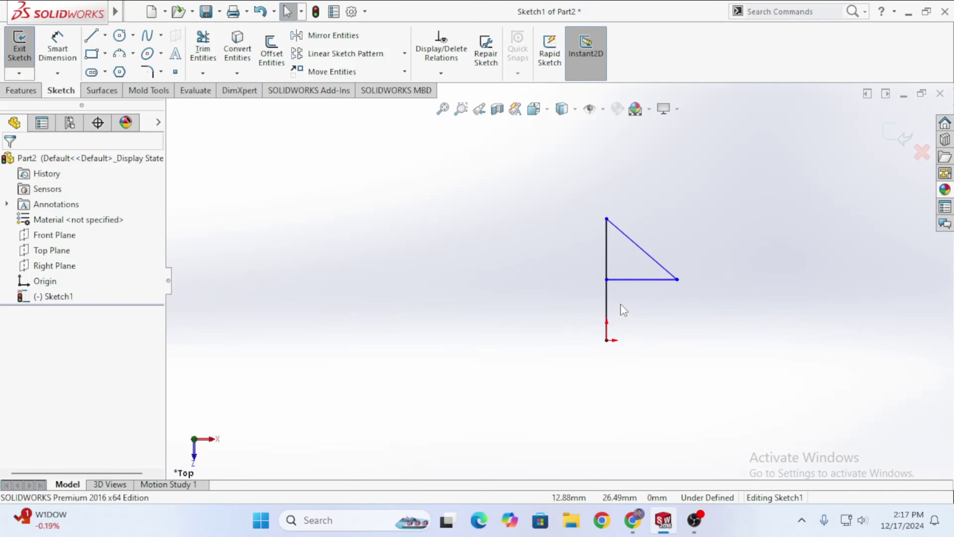
click(607, 279)
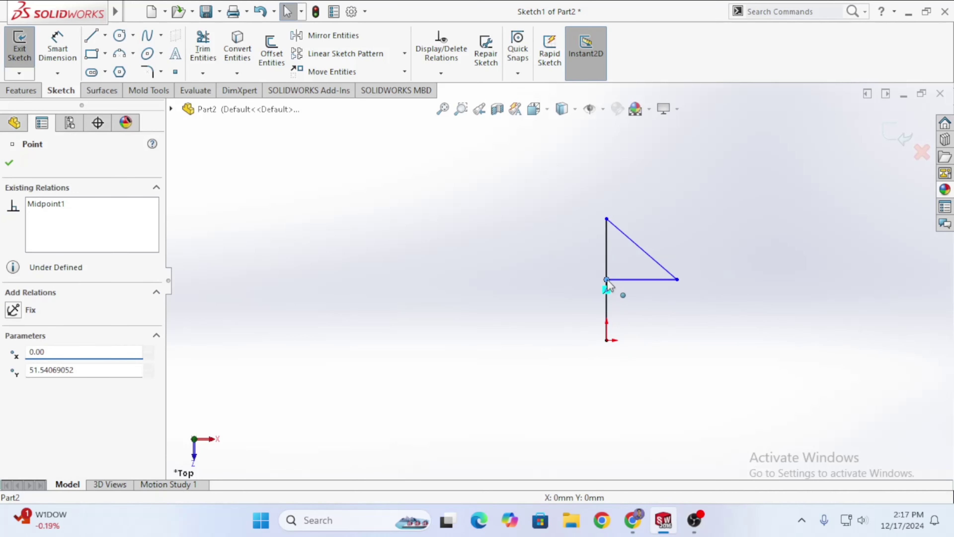
click(646, 332)
click(607, 280)
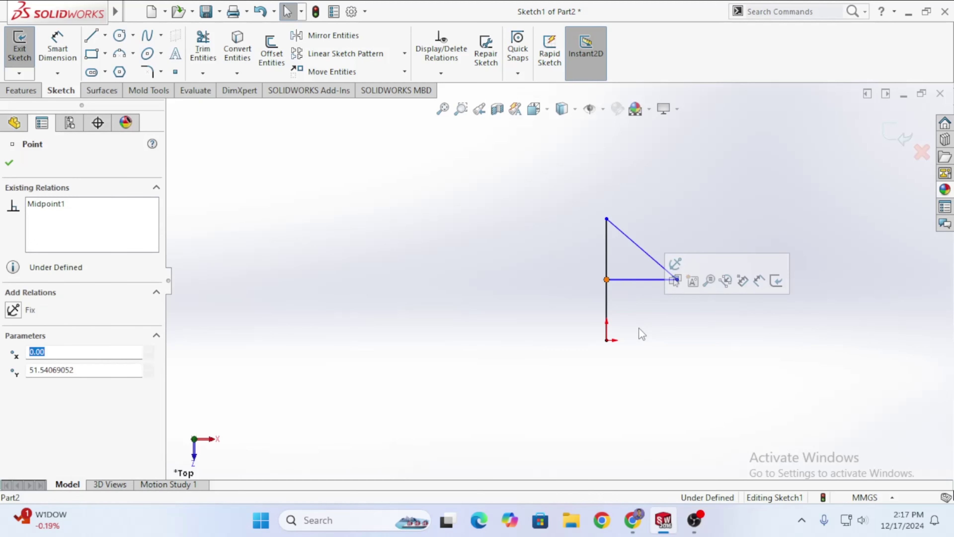
click(654, 336)
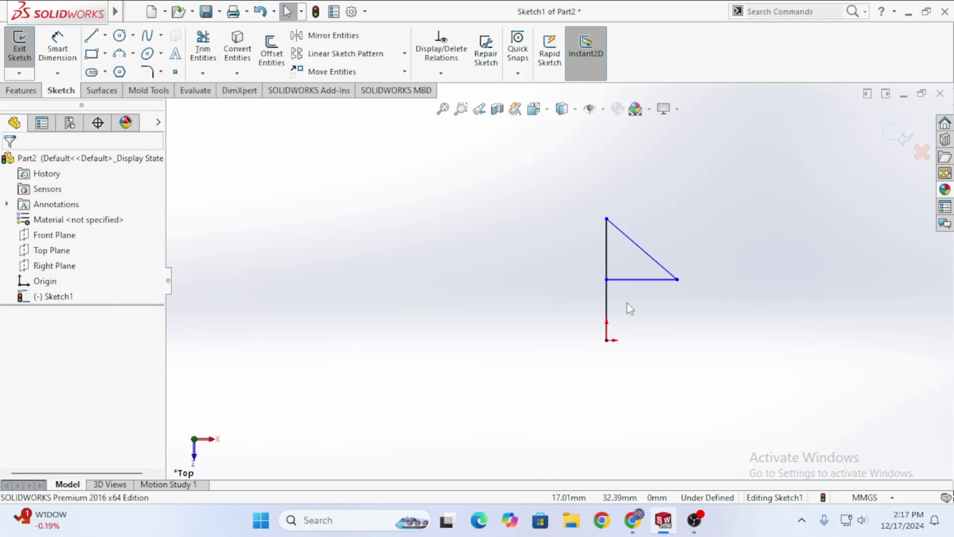
click(607, 279)
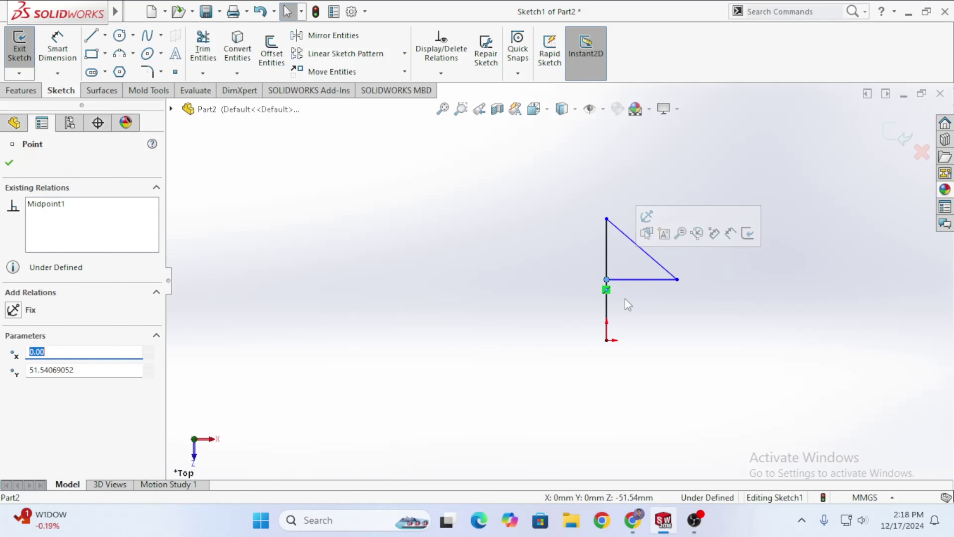
click(662, 349)
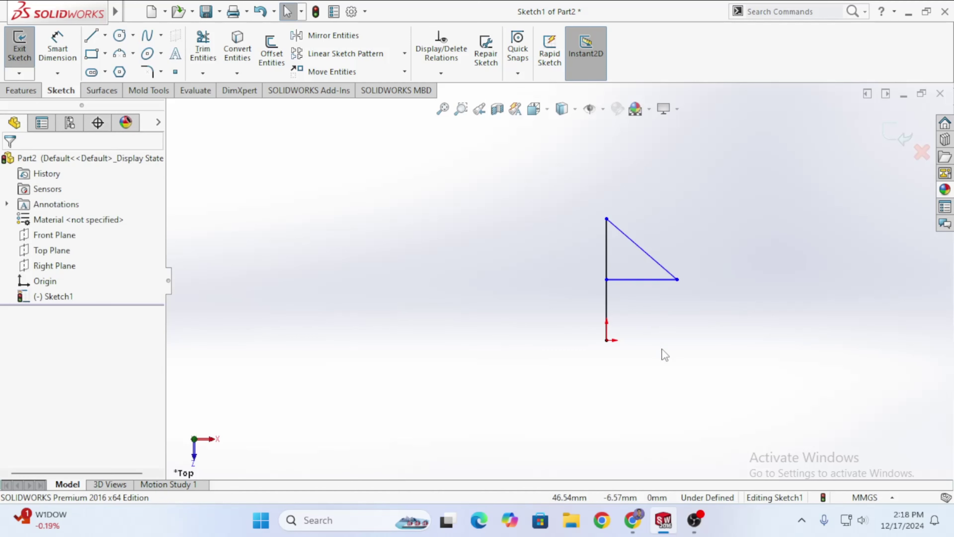
click(677, 279)
click(699, 322)
click(679, 281)
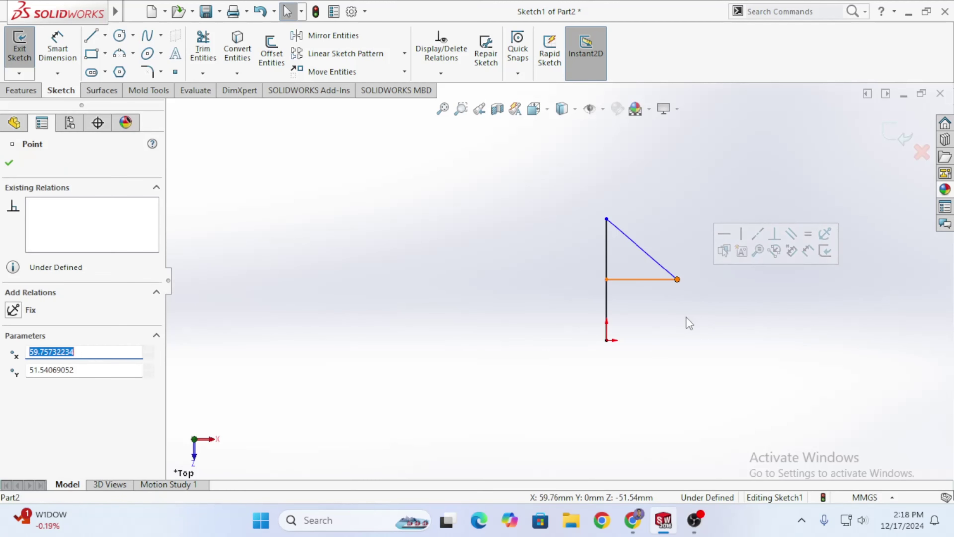
click(686, 318)
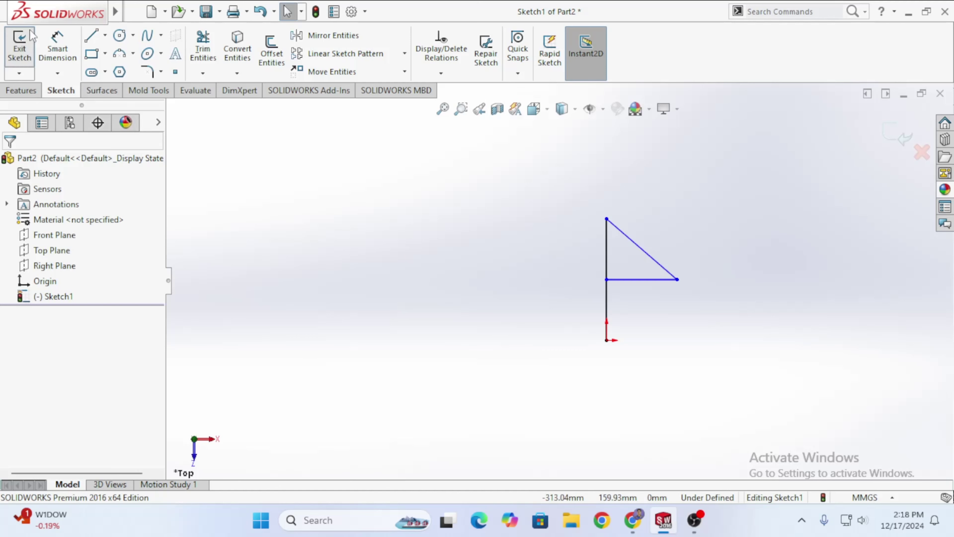
Sketch a vertical midpoint line centred on the triangle's outer corner, extending about 52 mm to each side.
click(106, 35)
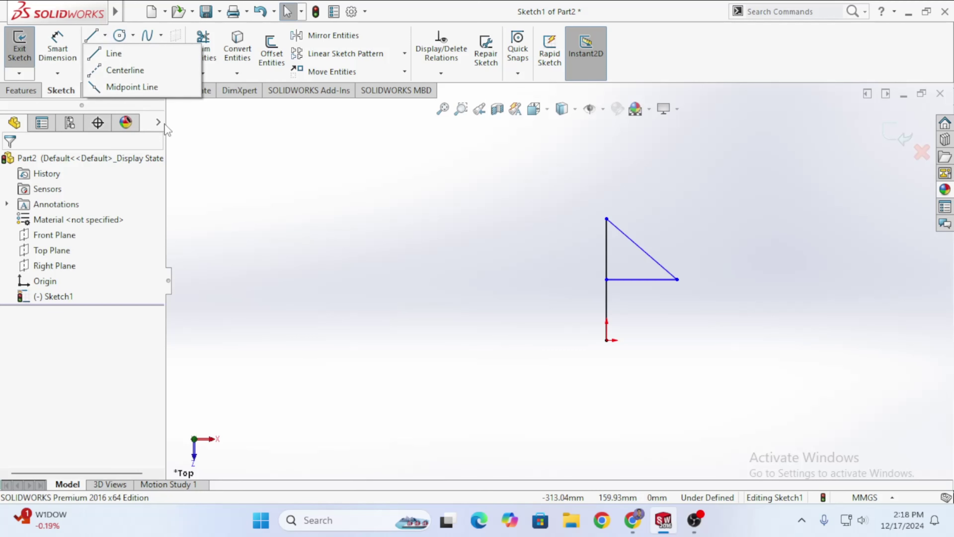
click(133, 88)
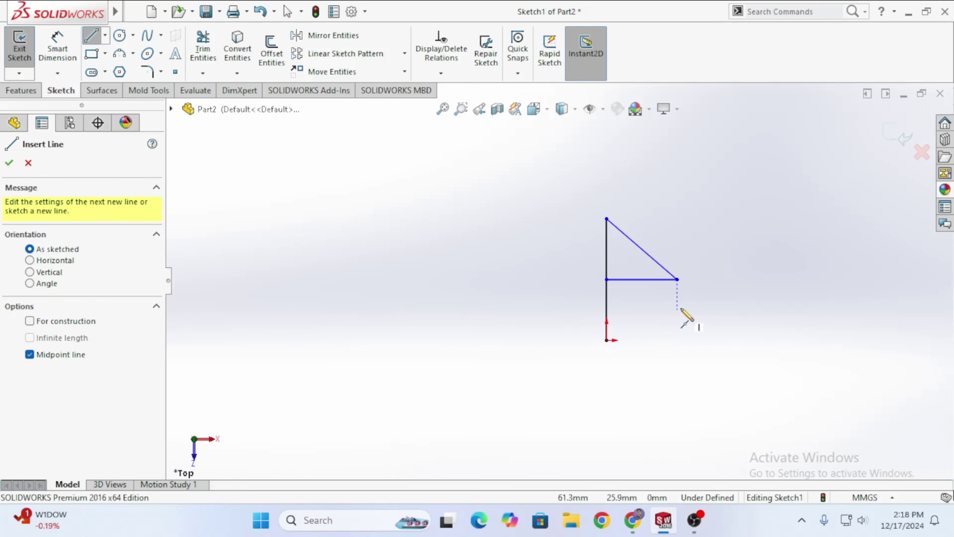
click(677, 279)
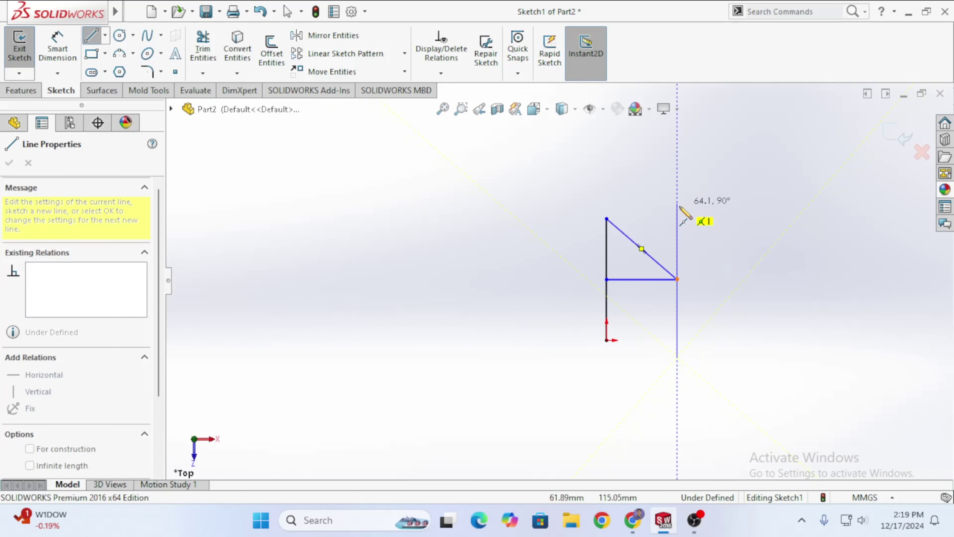
click(678, 219)
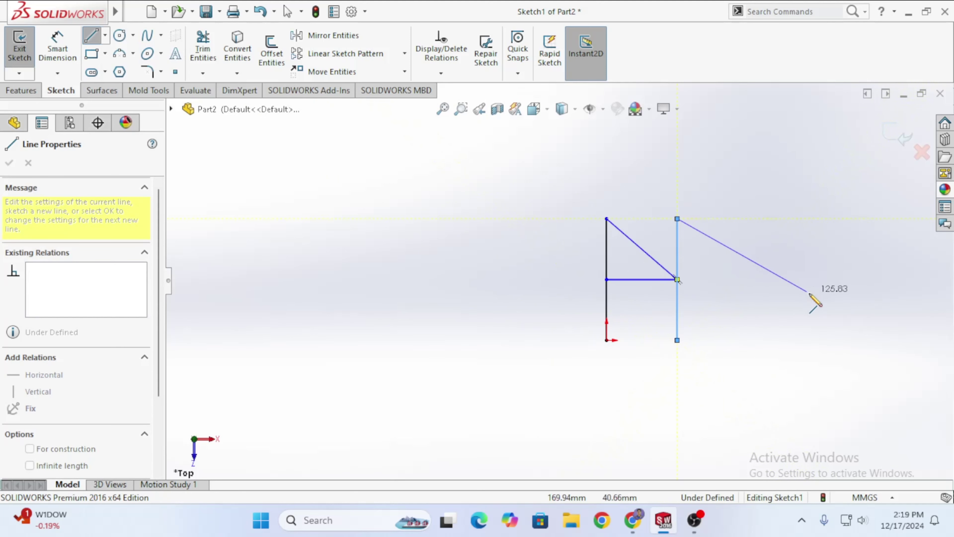
key(Escape)
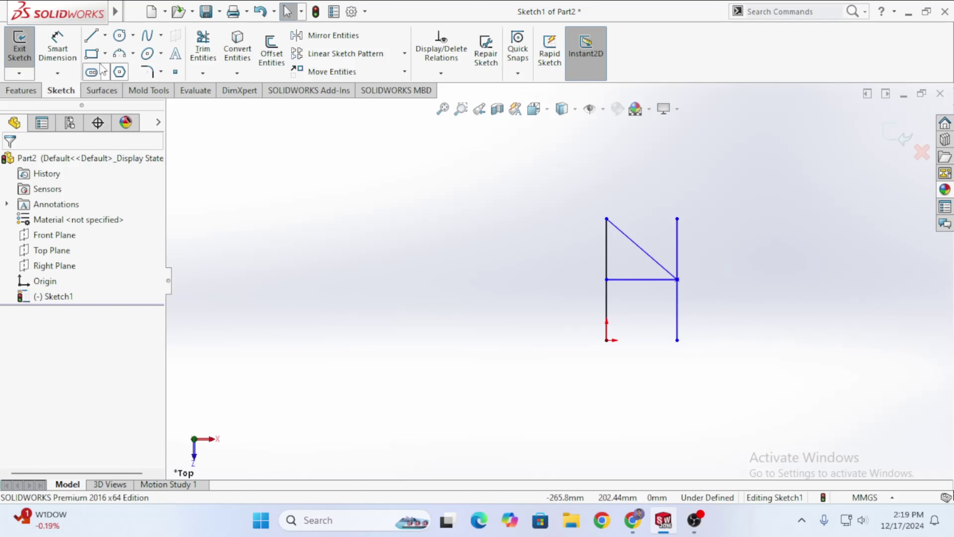
Dimension the lower half of the vertical midpoint line, from its midpoint to its lower endpoint.
click(57, 46)
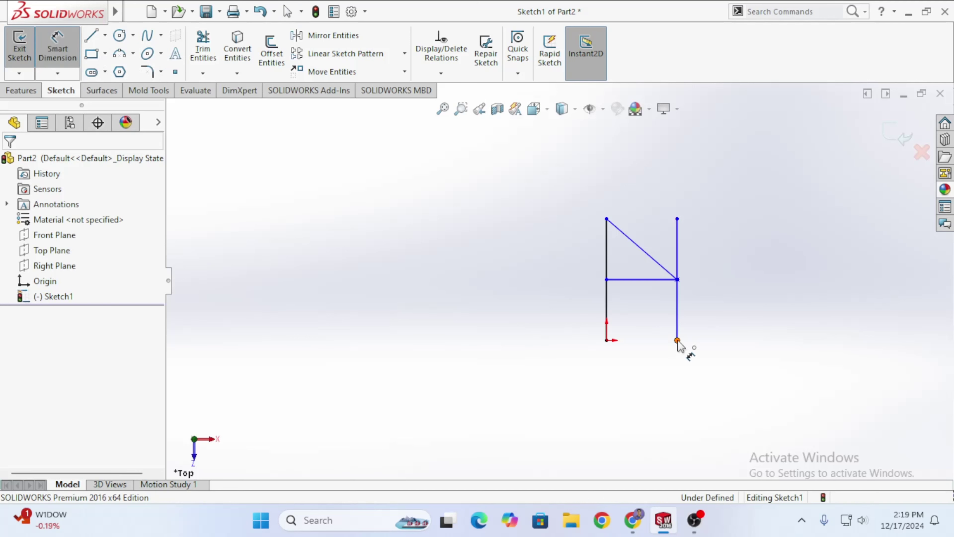
click(677, 279)
click(678, 340)
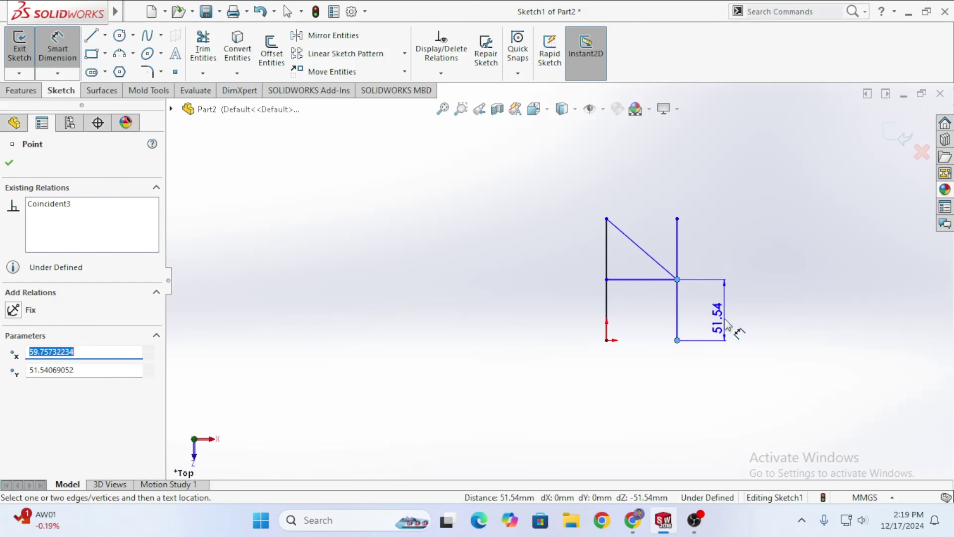
click(734, 316)
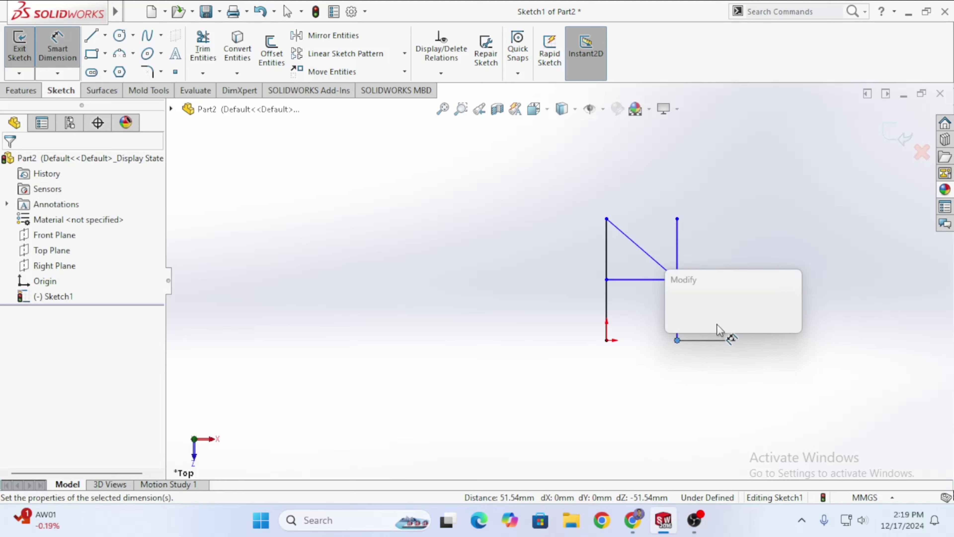
click(668, 313)
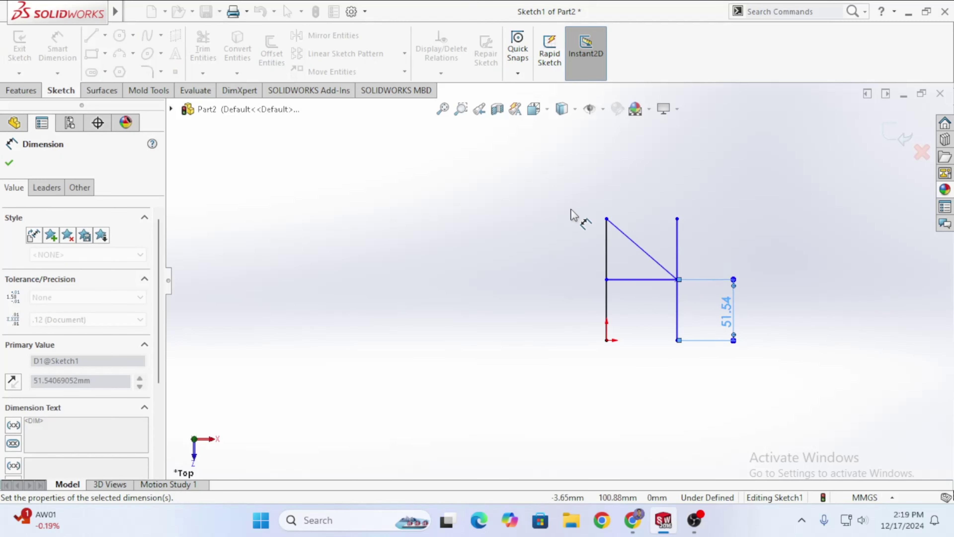
key(Escape)
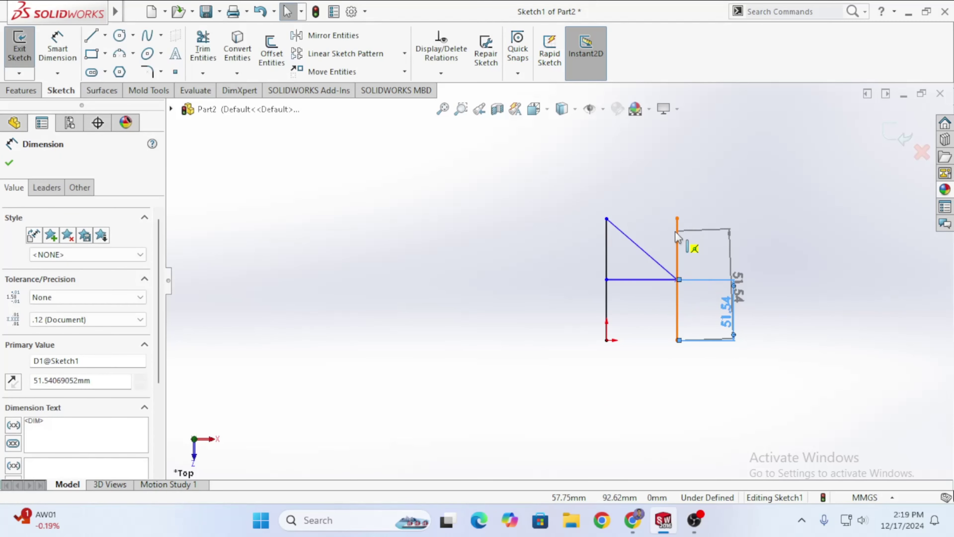
click(695, 259)
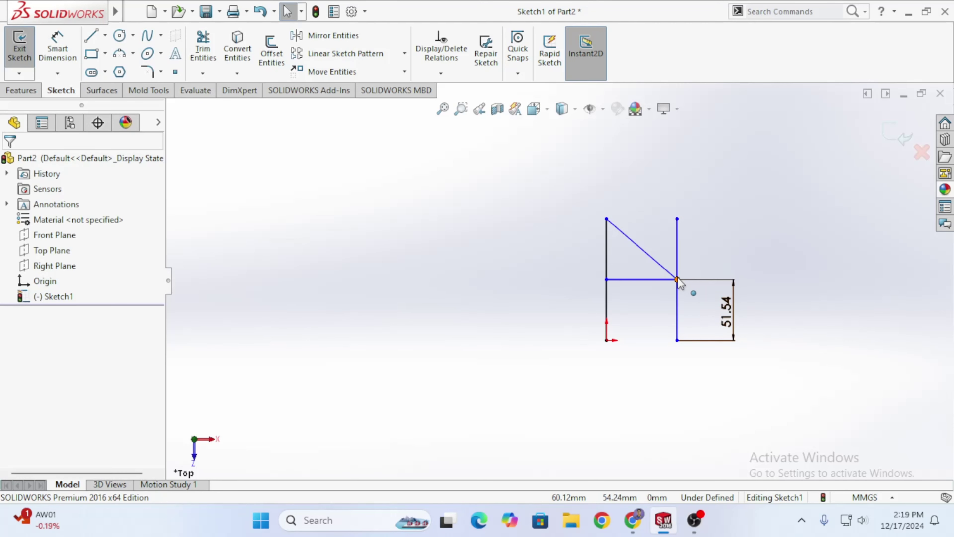
Add a driven dimension to the midpoint line's upper half and move the lower half's dimension slightly closer to the line.
right_drag(319, 270, 418, 159)
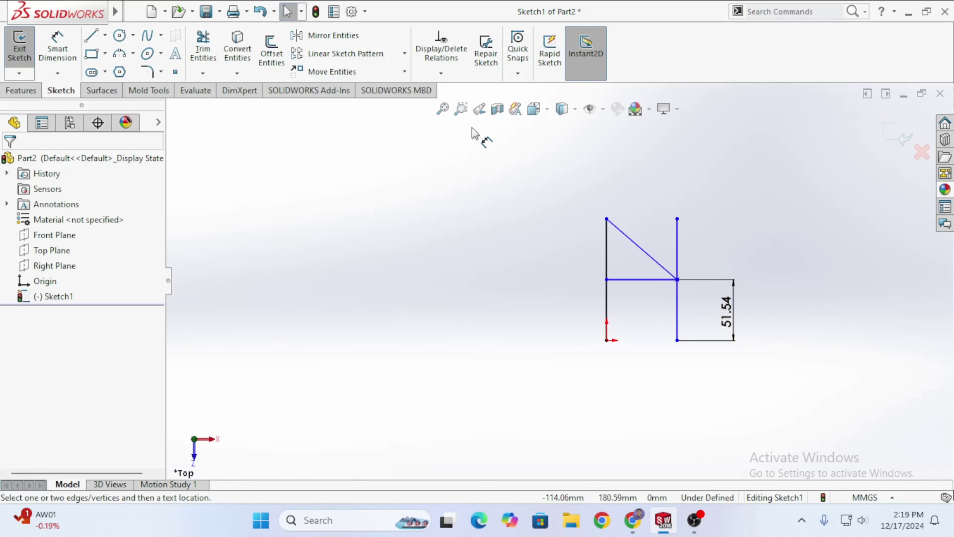
click(677, 219)
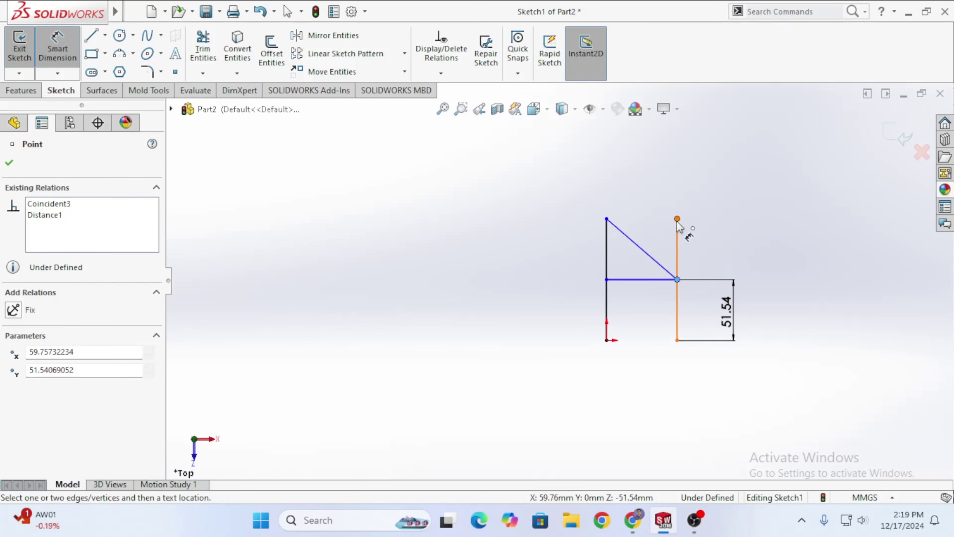
click(677, 220)
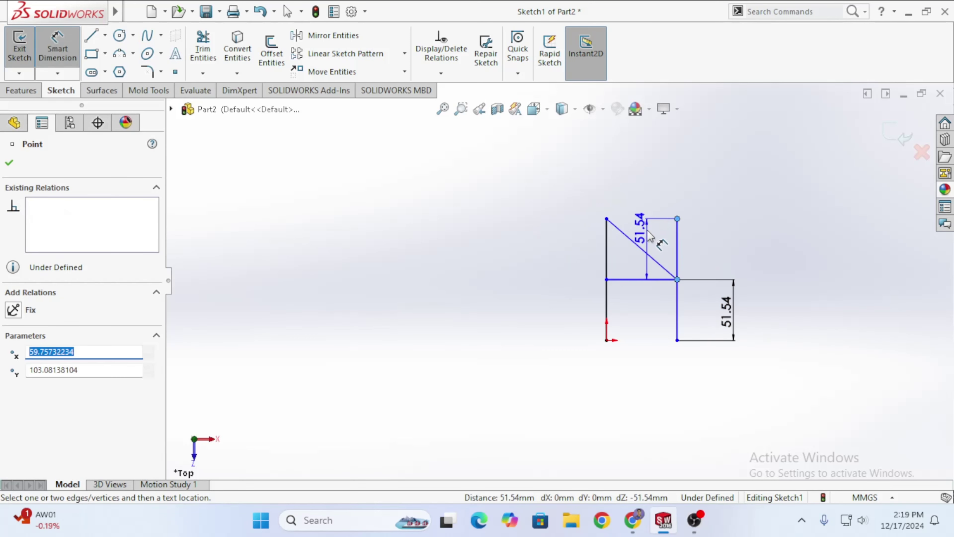
click(649, 239)
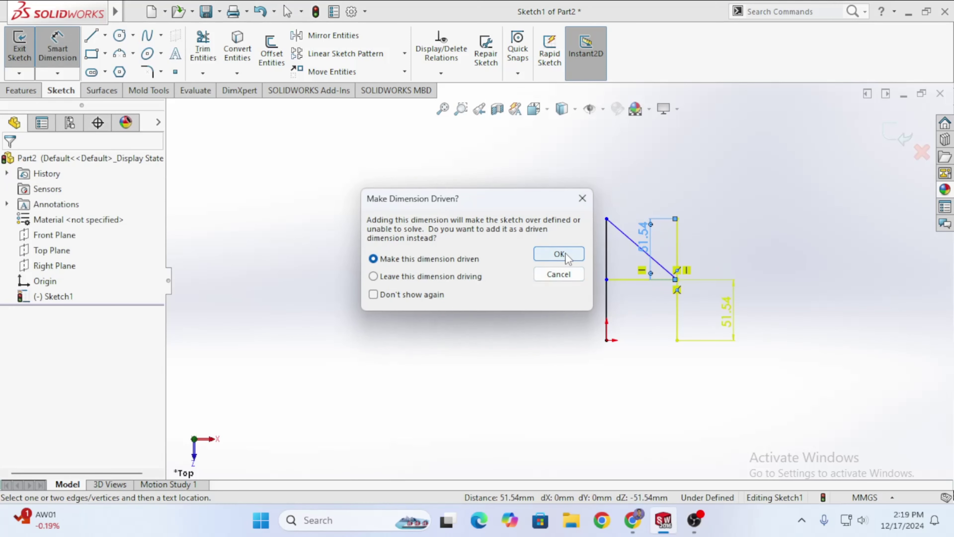
click(559, 254)
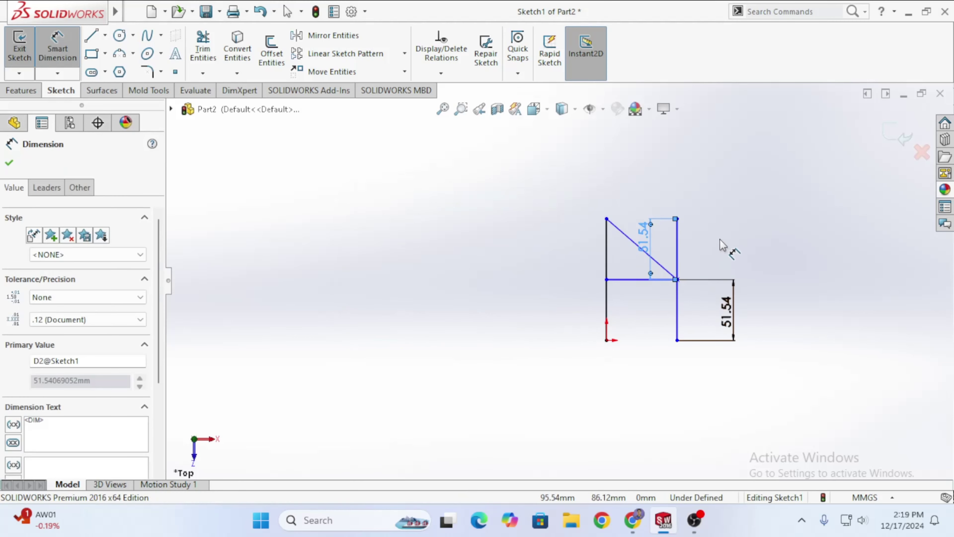
key(Escape)
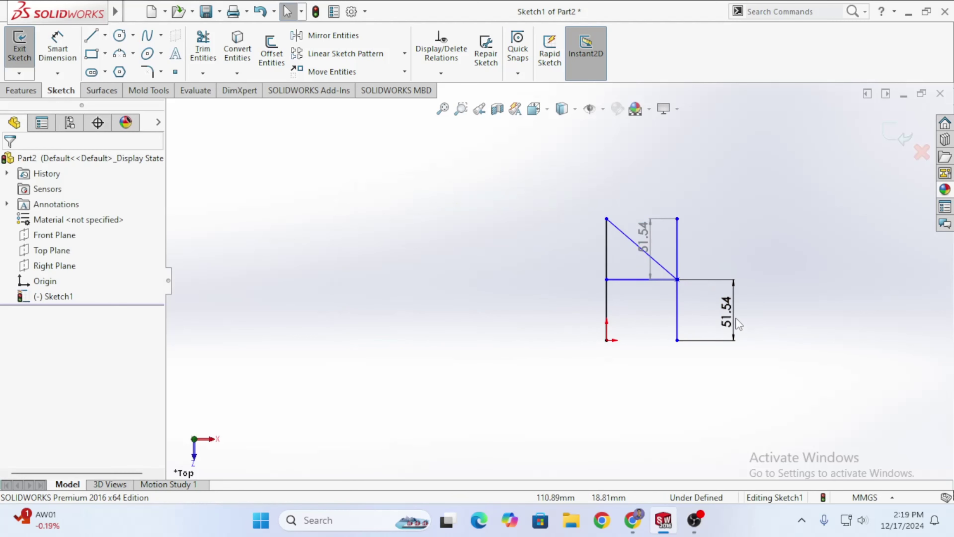
drag(735, 323, 720, 322)
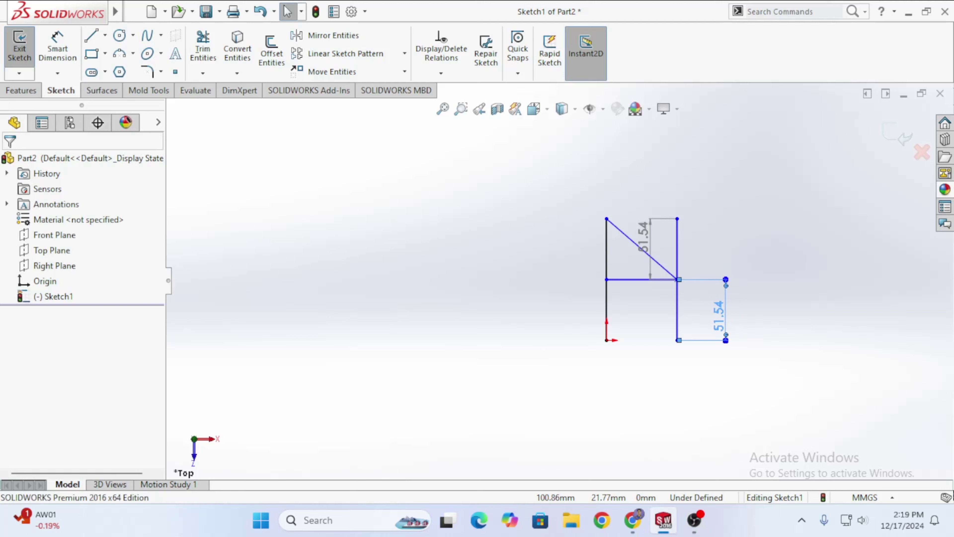
click(719, 318)
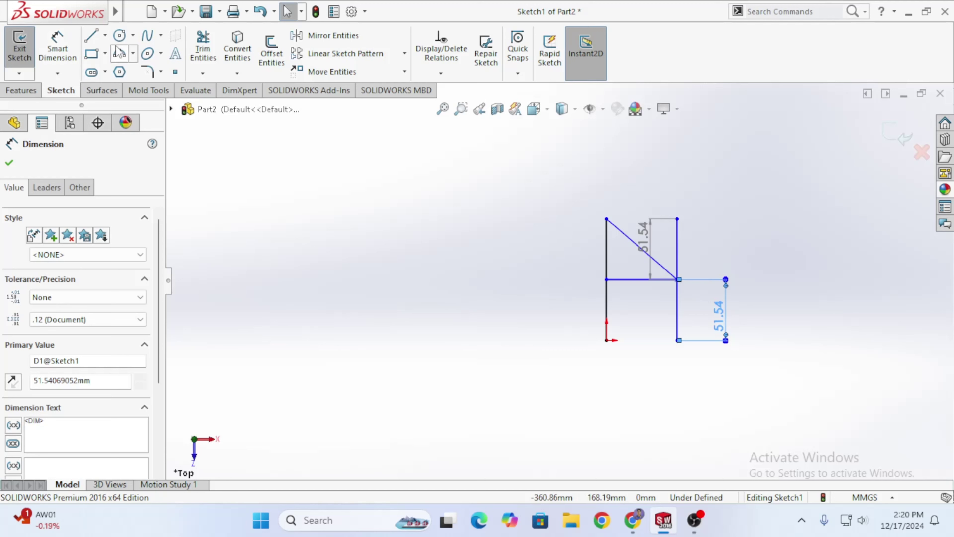
Compare the preset options of the Line, Midpoint Line and Centerline tools.
click(105, 34)
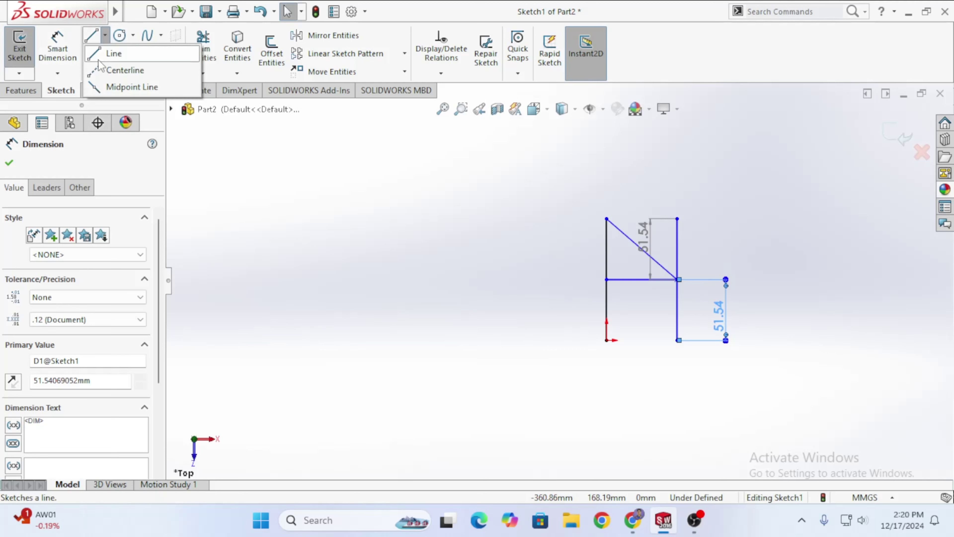
click(100, 56)
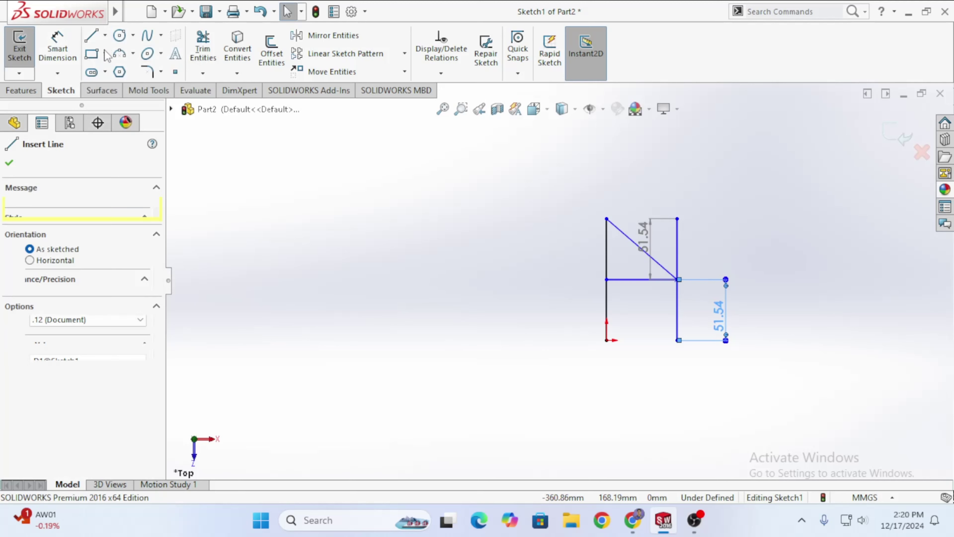
click(105, 35)
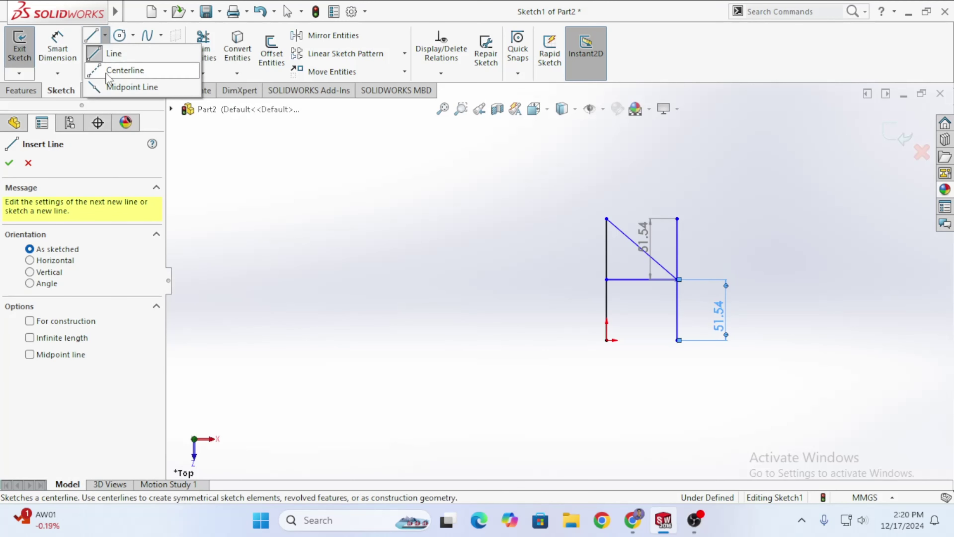
click(102, 89)
click(105, 35)
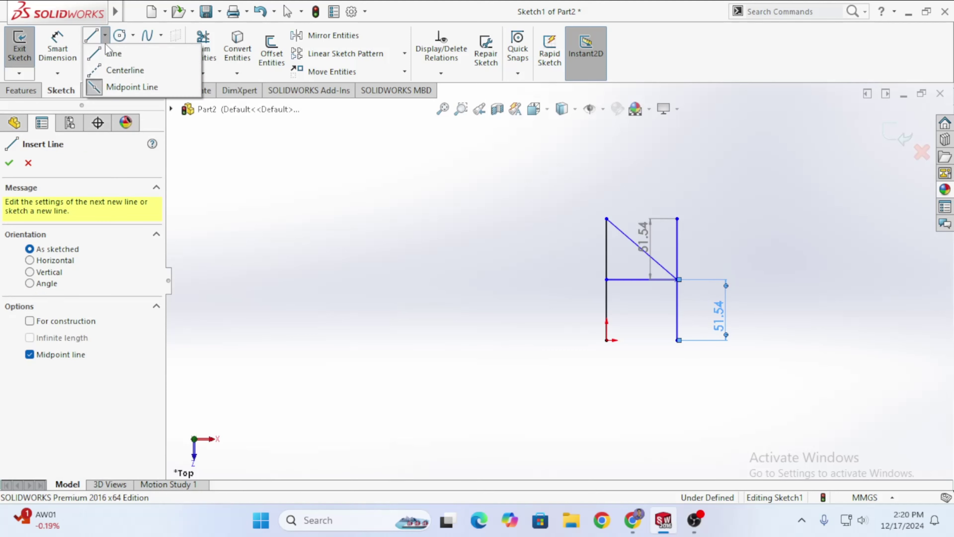
click(118, 72)
click(106, 36)
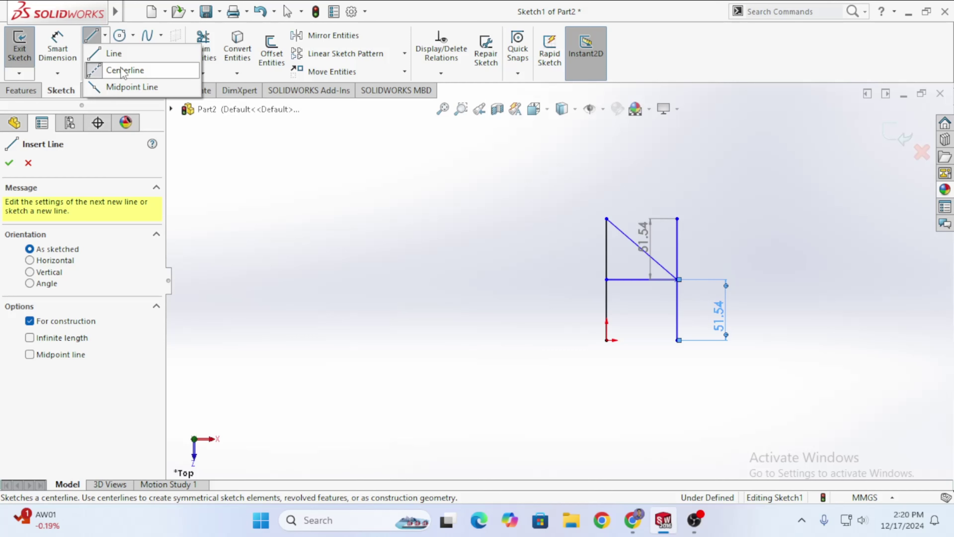
click(121, 69)
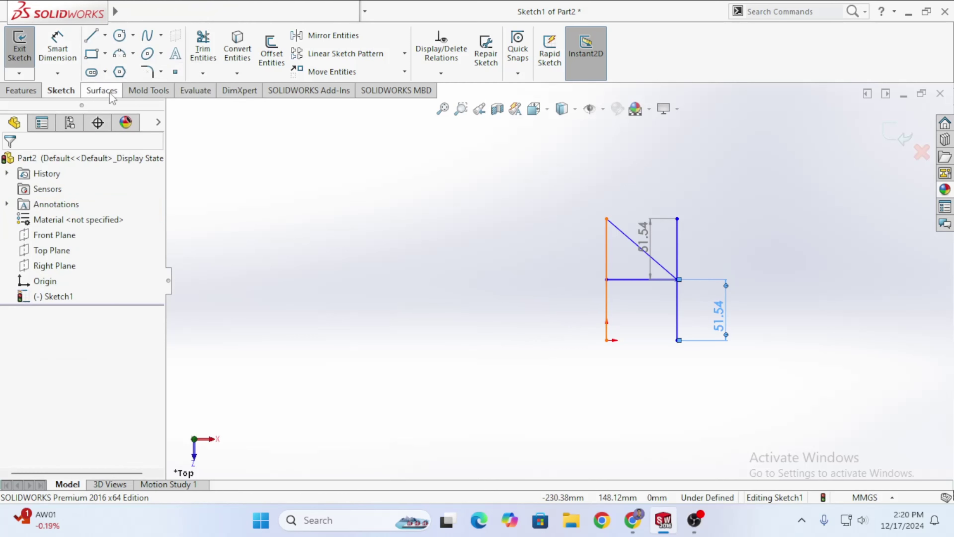
Sketch two connected centerlines, about 121 mm vertically up and about 184 mm horizontally, starting level with the triangle's horizontal line and left of it.
click(105, 36)
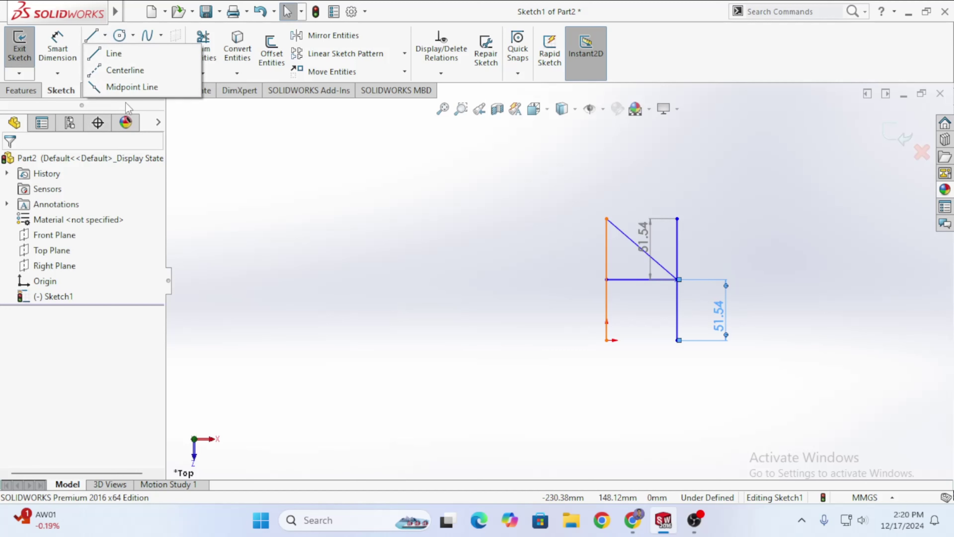
click(115, 71)
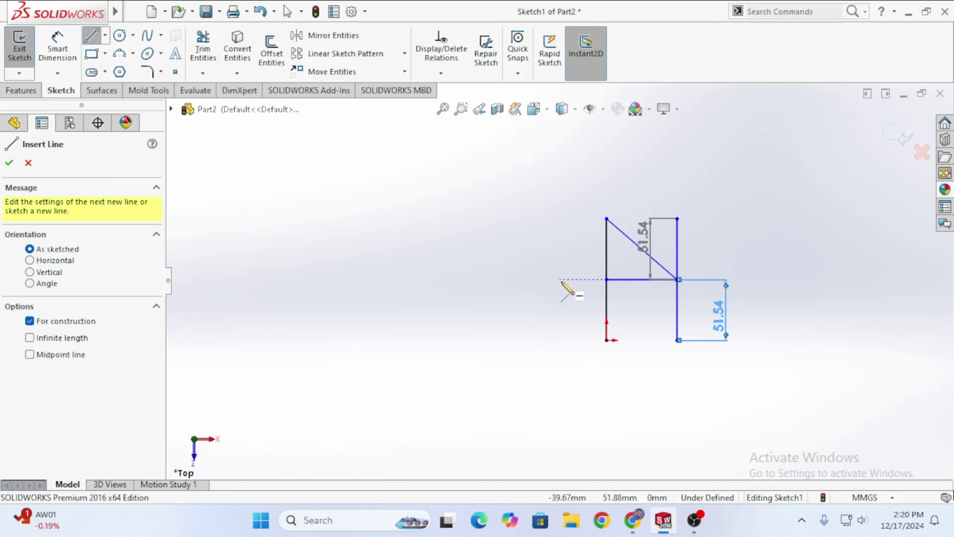
click(529, 279)
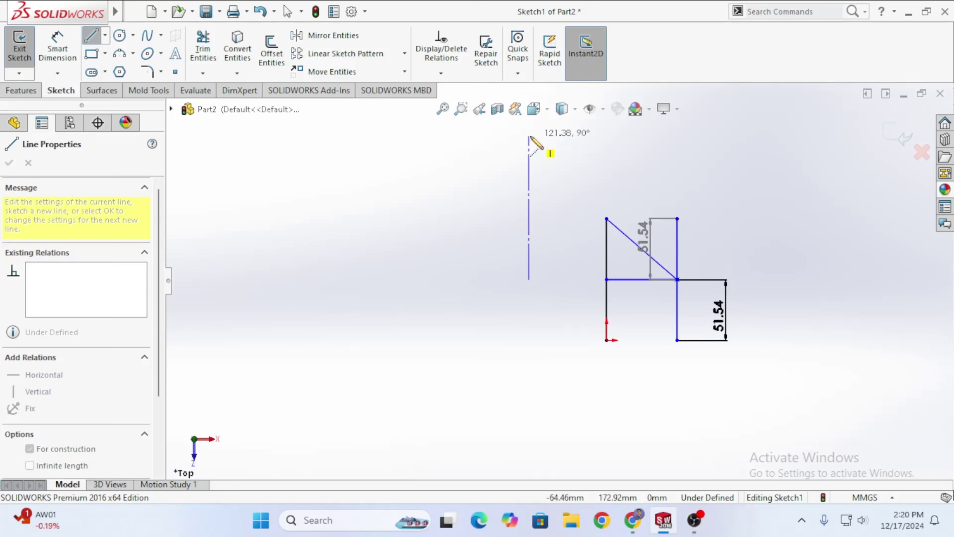
click(529, 136)
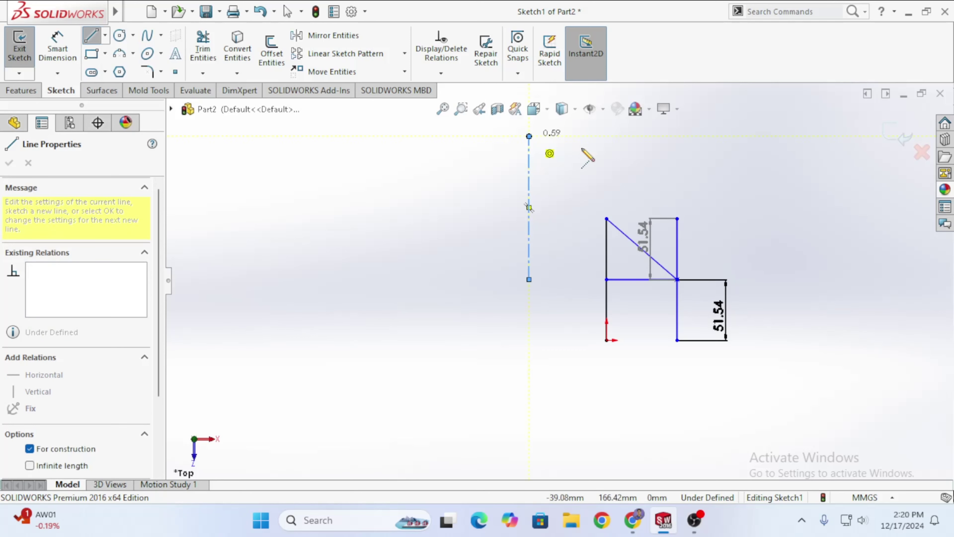
click(747, 136)
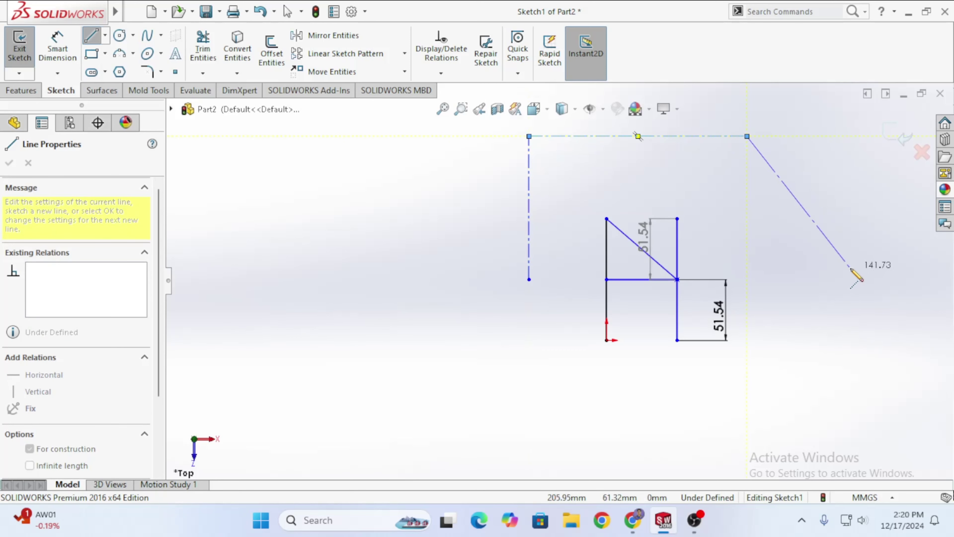
key(Escape)
Delete the horizontal and the vertical centerline.
click(693, 136)
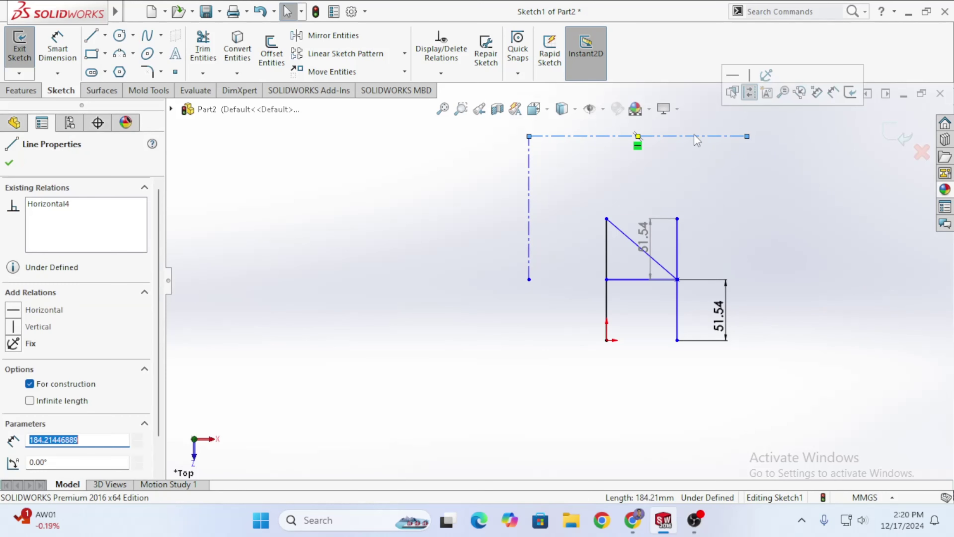
key(Delete)
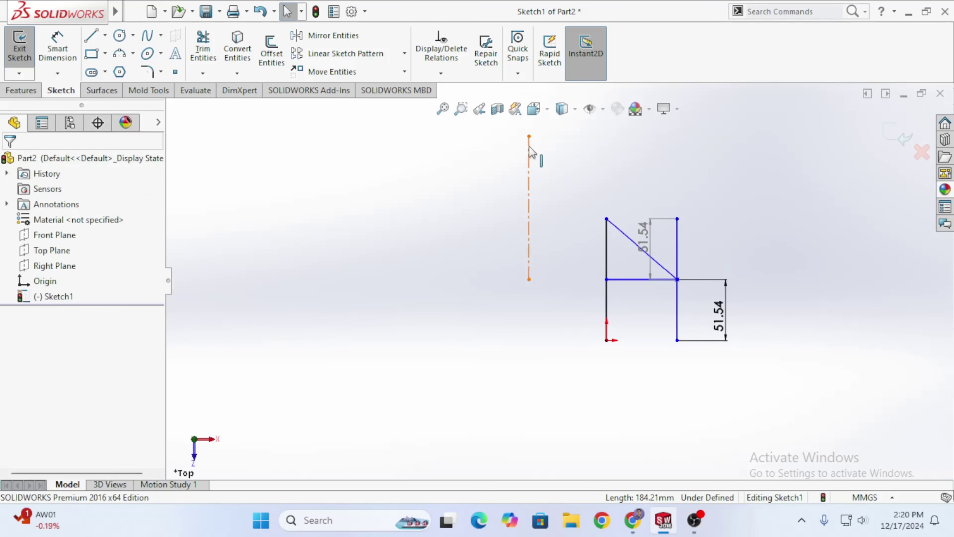
click(529, 177)
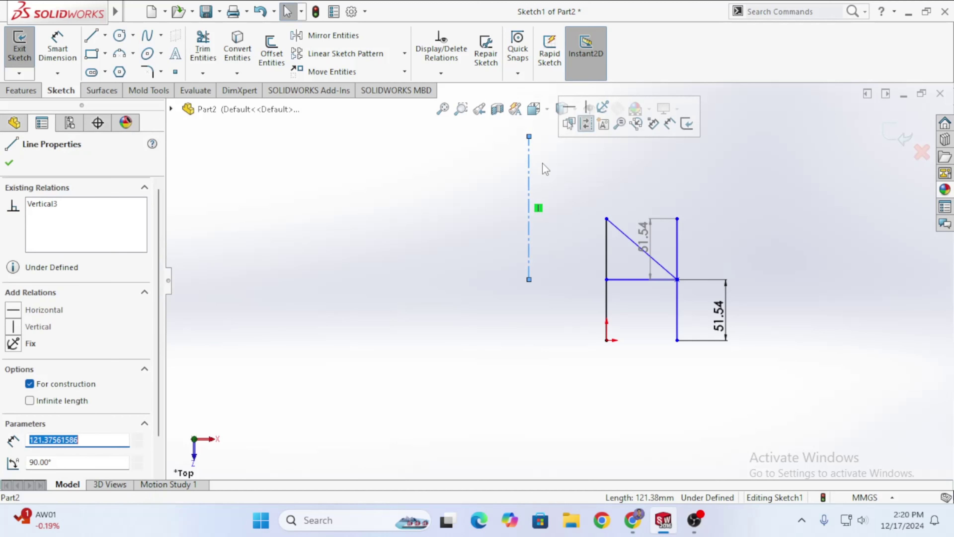
key(Delete)
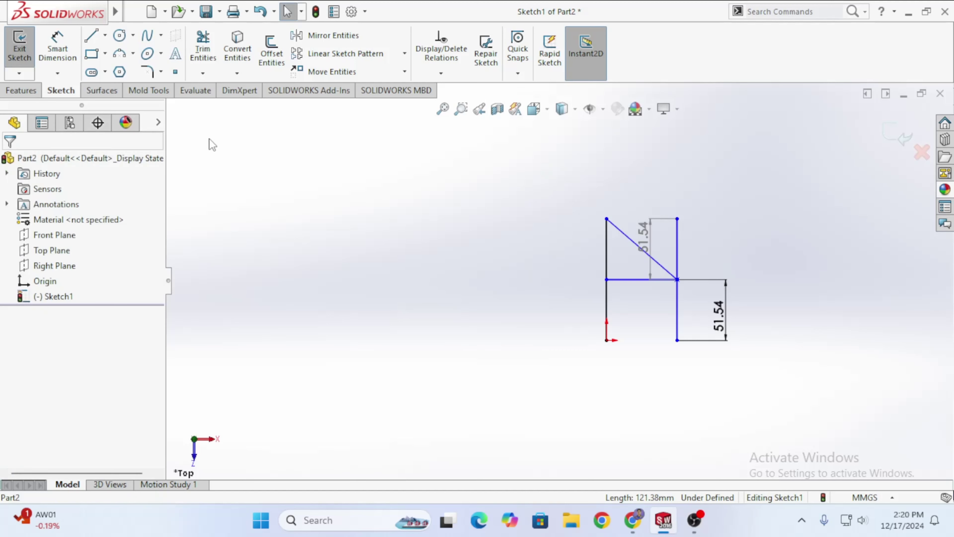
Sketch a vertical line about 104 mm long in the empty area left of the triangle, starting slightly above its horizontal line.
click(91, 35)
click(105, 35)
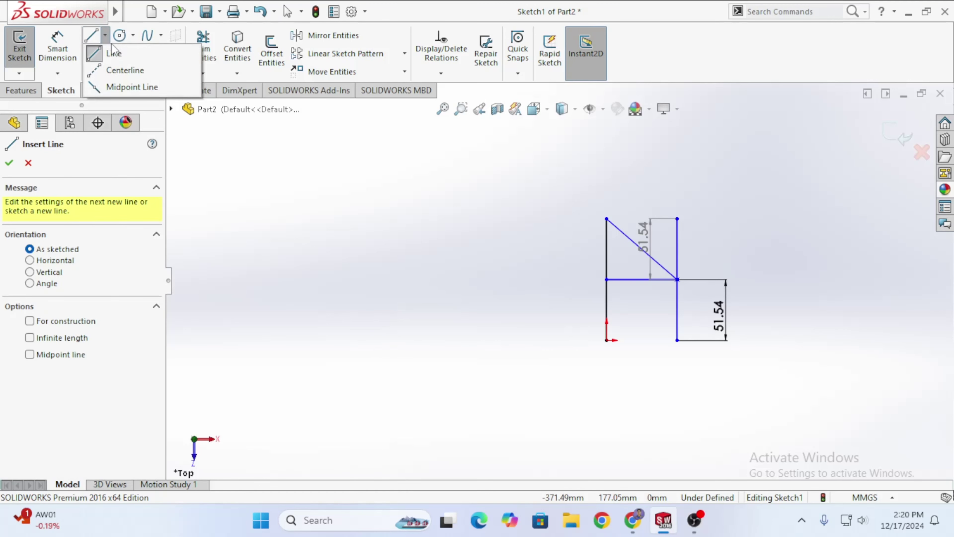
click(114, 57)
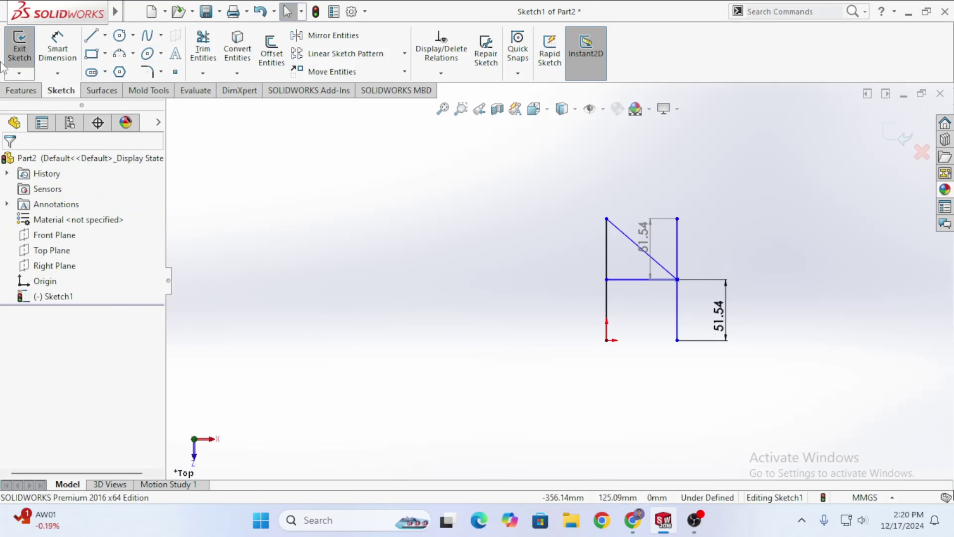
key(l)
click(438, 261)
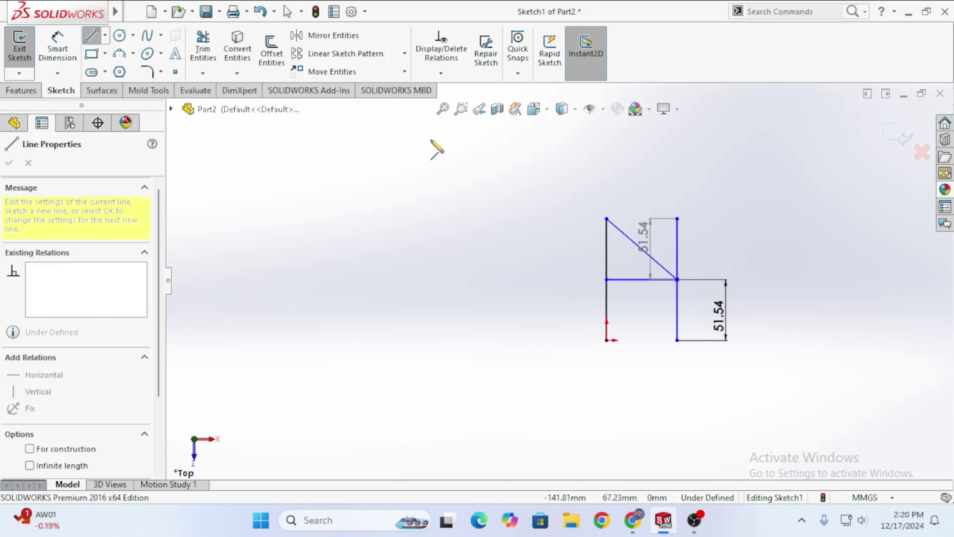
key(Escape)
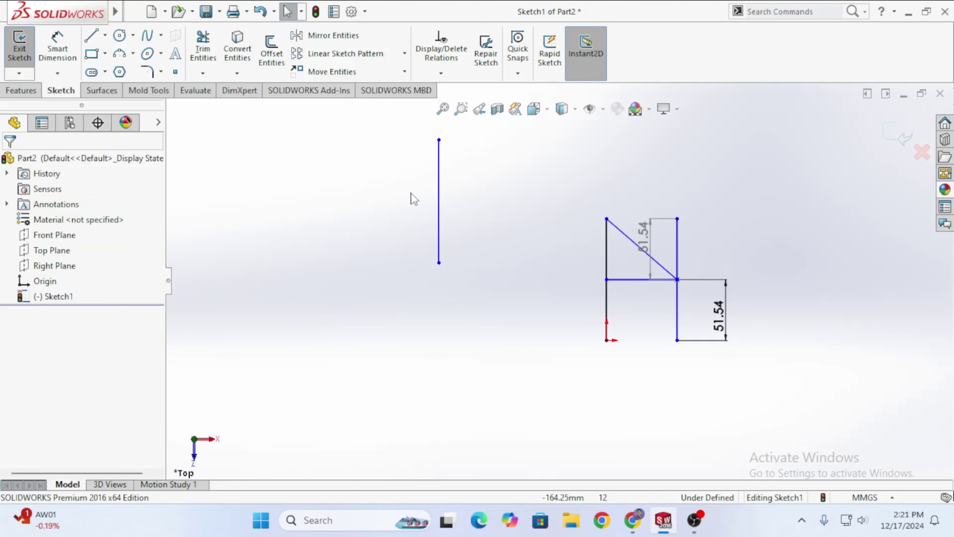
Convert the separate vertical line left of the triangle to construction geometry, and delete it.
click(439, 162)
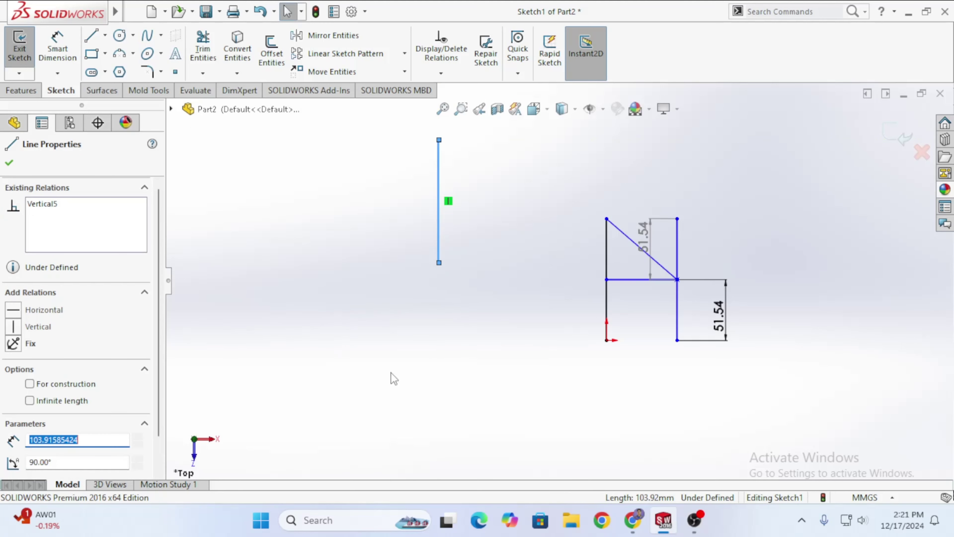
click(30, 384)
click(468, 325)
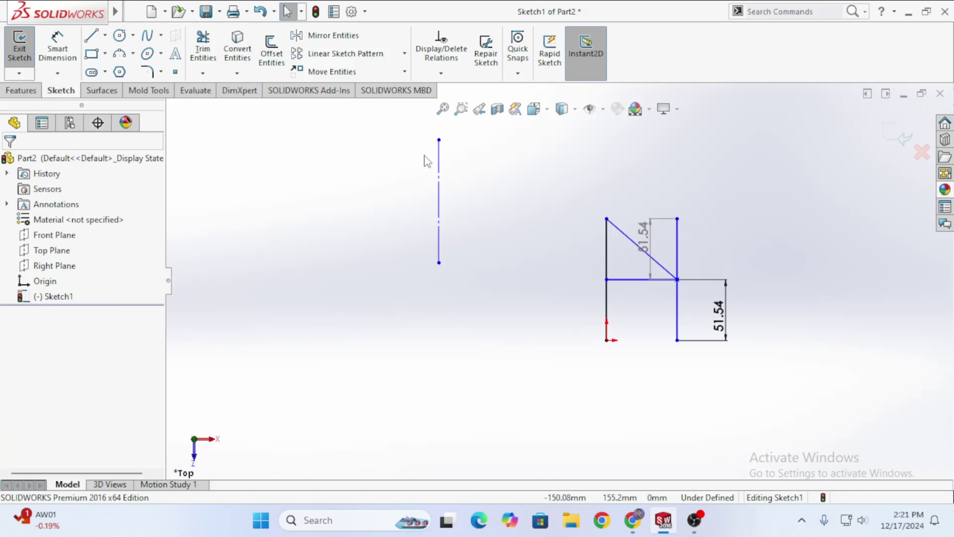
drag(383, 115, 521, 379)
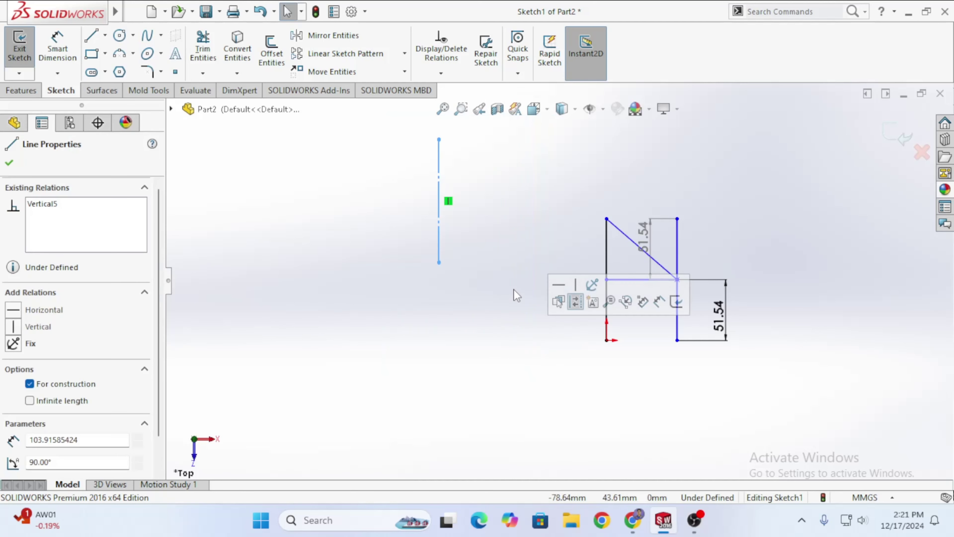
key(Delete)
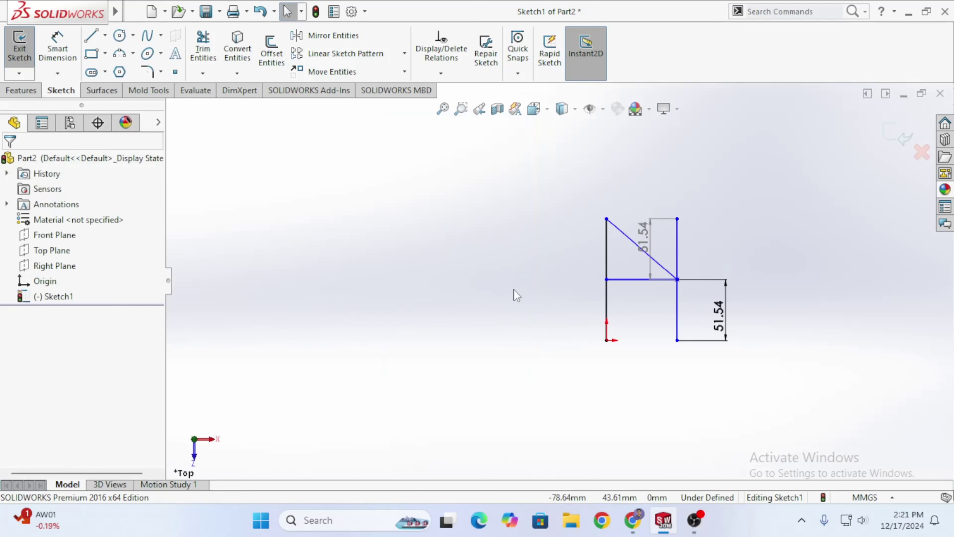